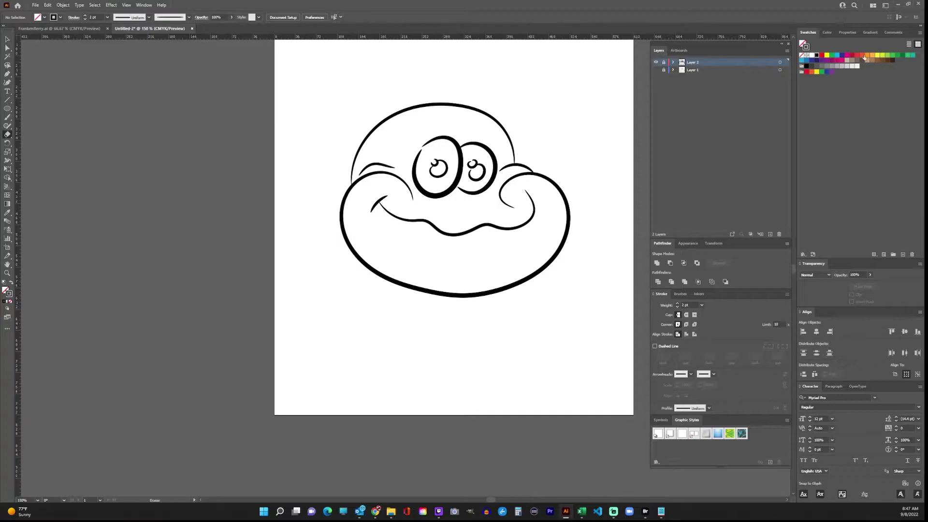
- Set up the Blob Brush tool with an orange stroke colour
{"action": "left_click", "coordinate": [866, 56]}
{"action": "left_click", "coordinate": [7, 117]}
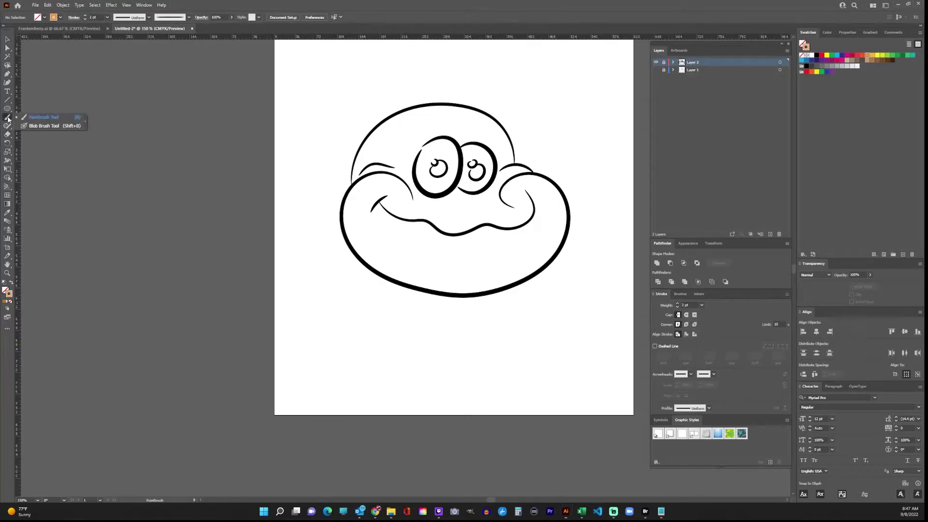
{"action": "left_click", "coordinate": [44, 126]}
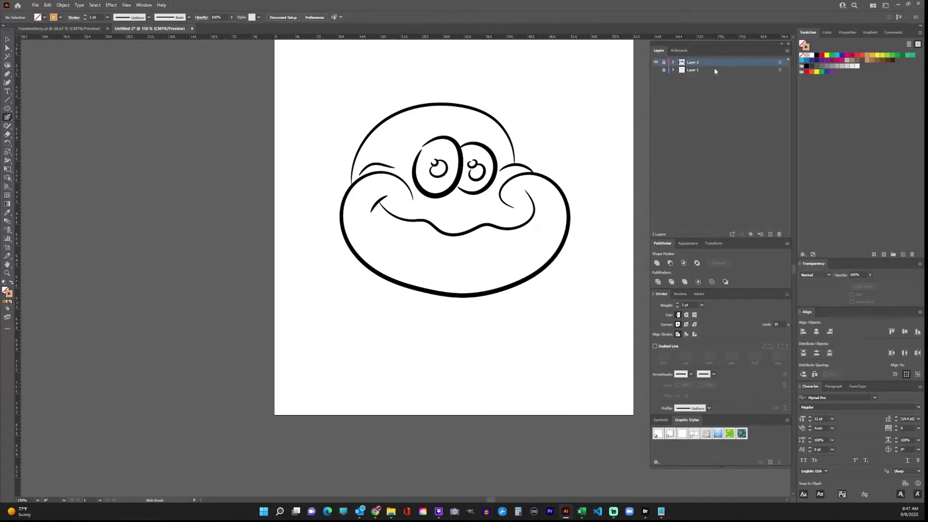
- Add a new layer beneath the line-art layer, naming the line-art layer Ink and the new one Clr
{"action": "left_click", "coordinate": [771, 234]}
{"action": "left_click_drag", "start_coordinate": [694, 64], "coordinate": [701, 75]}
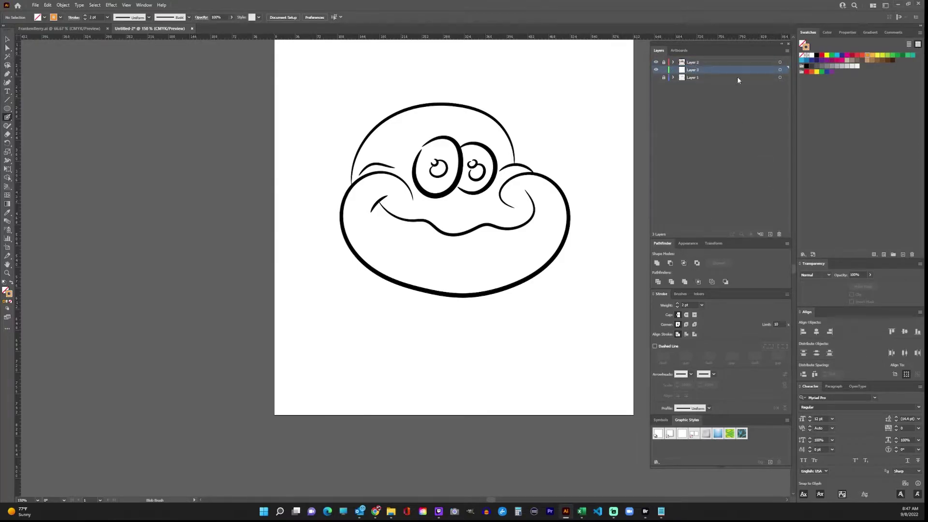
{"action": "double_click", "coordinate": [693, 62]}
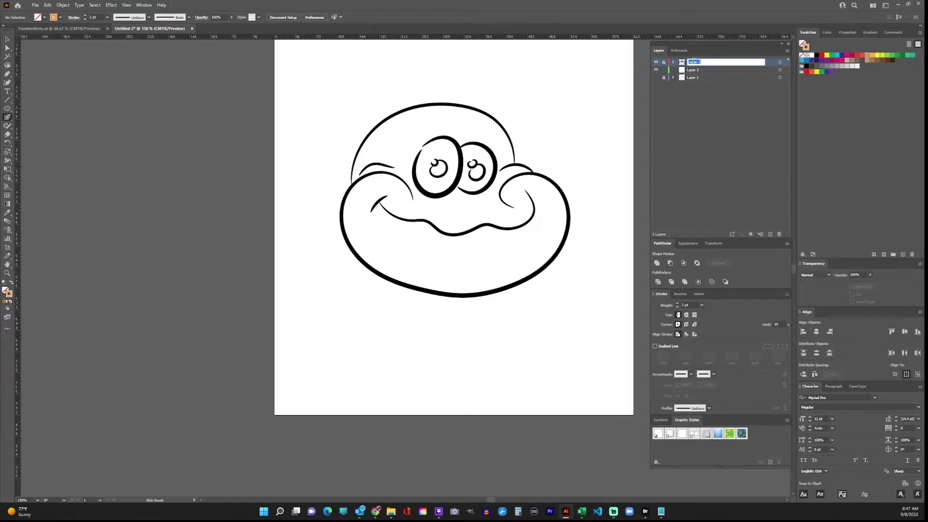
{"action": "type", "text": "INK"}
{"action": "key", "text": "Tab"}
{"action": "type", "text": "C"}
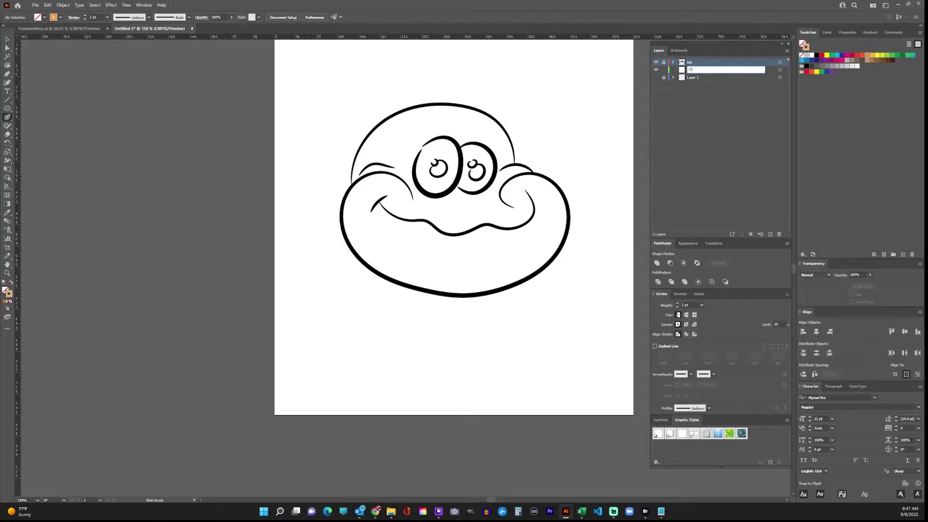
{"action": "type", "text": "lr"}
{"action": "key", "text": "Return"}
- On the Clr layer, brush a closed orange outline along the top of the head and diagonally back across the face
{"action": "left_click", "coordinate": [698, 71]}
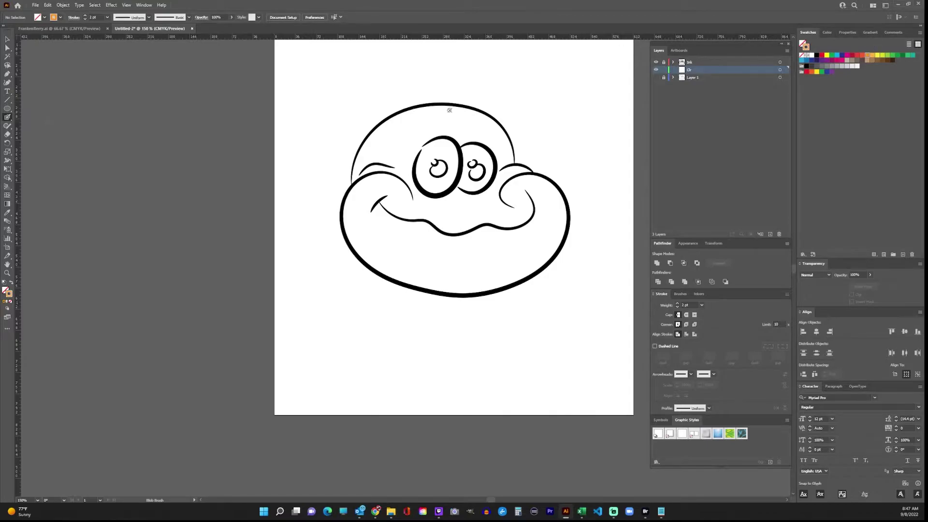
{"action": "mouse_move", "coordinate": [455, 108]}
{"action": "left_mouse_down"}
{"action": "mouse_move", "coordinate": [376, 127]}
{"action": "mouse_move", "coordinate": [358, 157]}
{"action": "mouse_move", "coordinate": [344, 225]}
{"action": "mouse_move", "coordinate": [395, 223]}
{"action": "mouse_move", "coordinate": [513, 163]}
{"action": "mouse_move", "coordinate": [487, 118]}
{"action": "mouse_move", "coordinate": [426, 108]}
{"action": "left_mouse_up"}
- Move the orange outline away from the head, inspect its paths in Outline view, and undo the move
{"action": "key", "text": "v"}
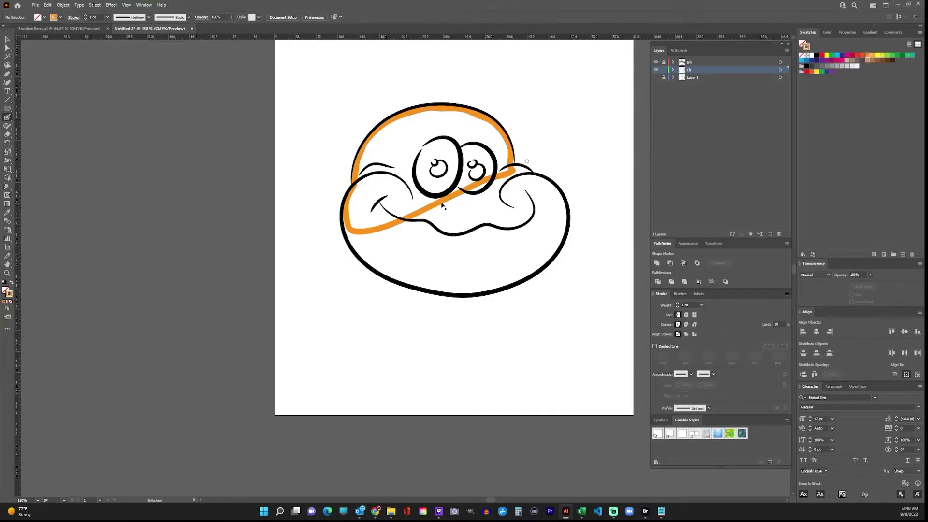
{"action": "mouse_move", "coordinate": [428, 211]}
{"action": "left_mouse_down"}
{"action": "mouse_move", "coordinate": [500, 164]}
{"action": "mouse_move", "coordinate": [535, 163]}
{"action": "left_mouse_up"}
{"action": "key", "text": "shift+b"}
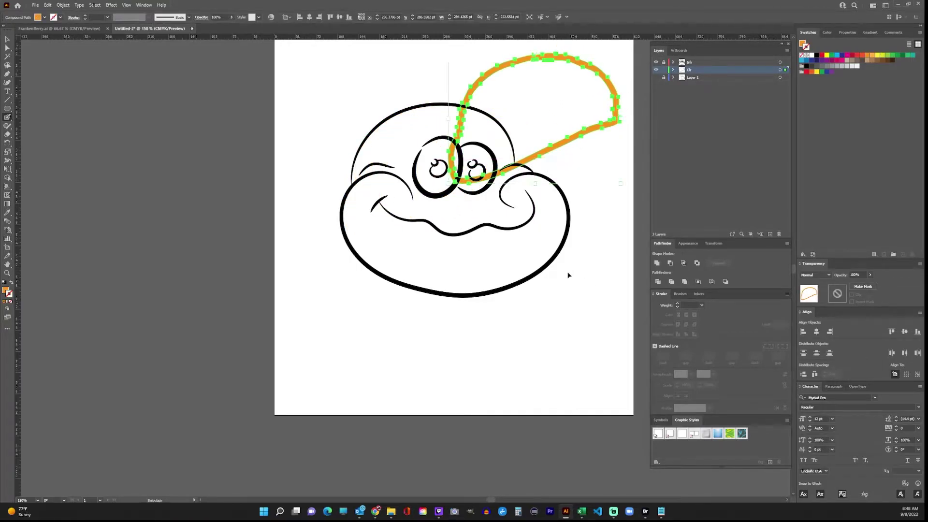
{"action": "key", "text": "ctrl+y"}
{"action": "left_click", "coordinate": [648, 173], "text": "ctrl"}
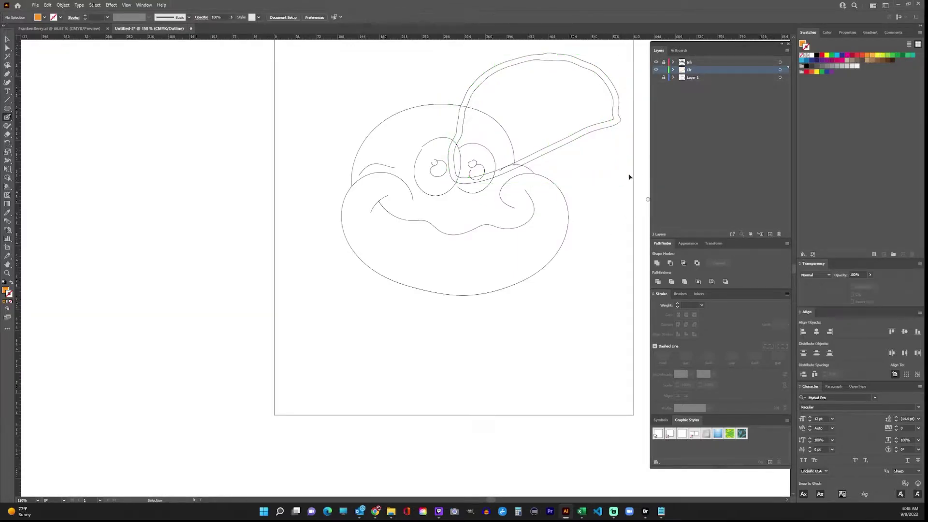
{"action": "left_click", "coordinate": [608, 82], "text": "ctrl"}
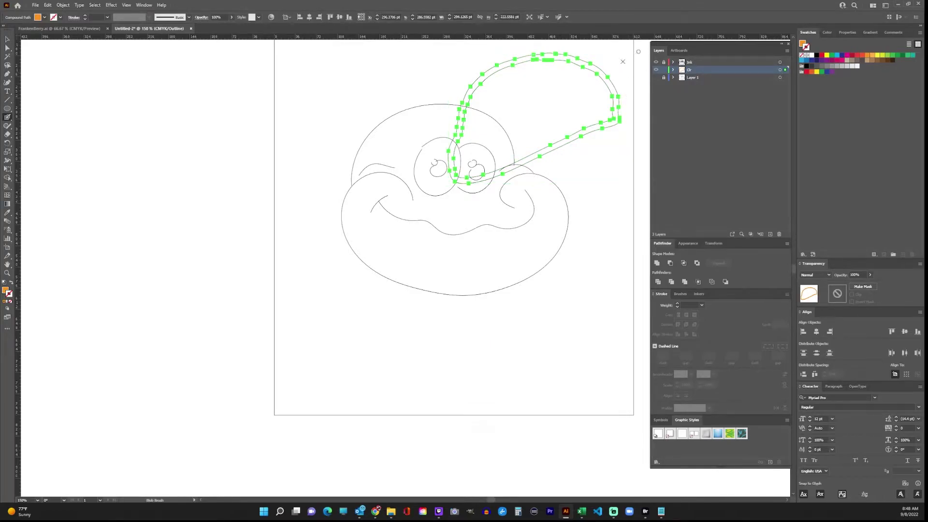
{"action": "key", "text": "ctrl+y"}
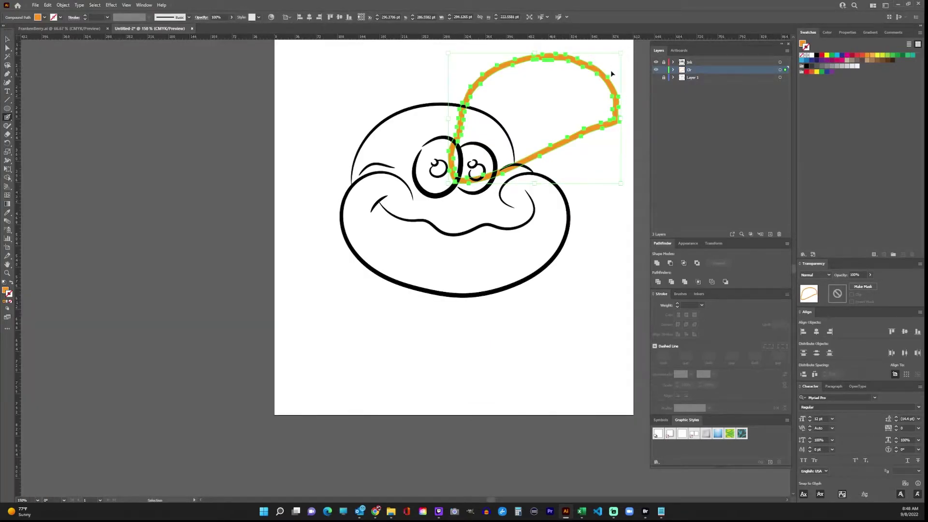
{"action": "key", "text": "ctrl+z"}
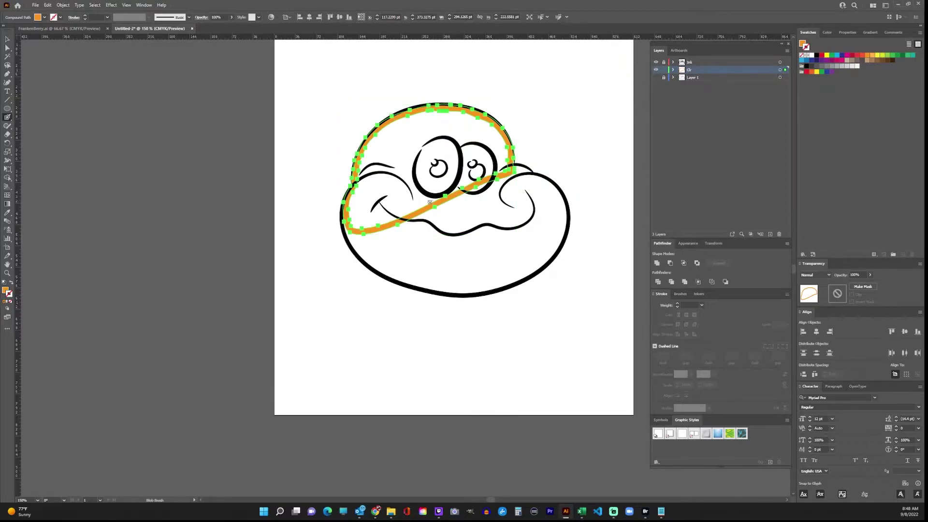
- Try filling the orange outline solid by deleting its inner path, and undo the deletion
{"action": "left_click", "coordinate": [7, 48]}
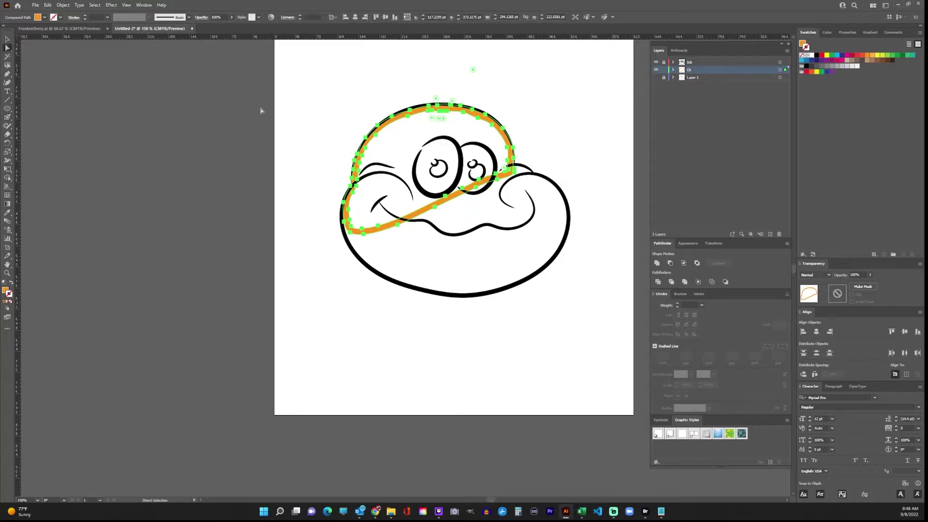
{"action": "left_click", "coordinate": [280, 111]}
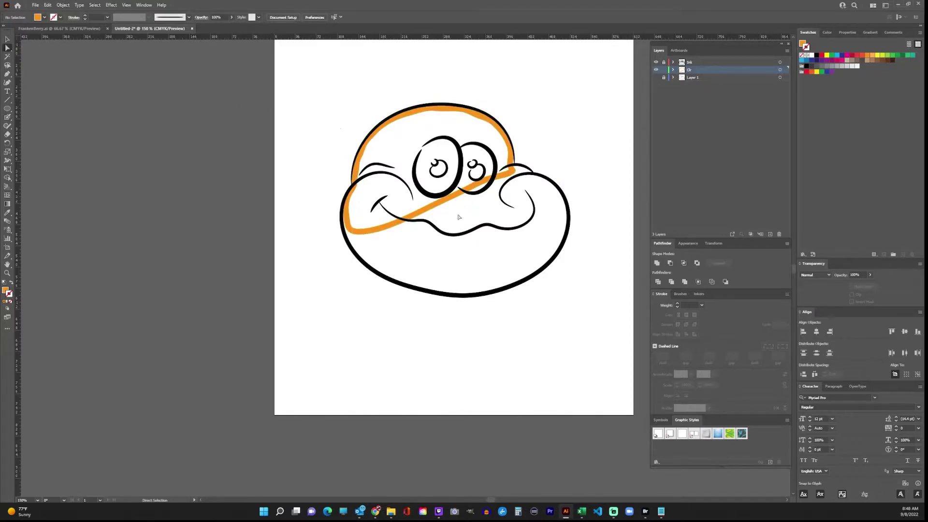
{"action": "left_click", "coordinate": [422, 210]}
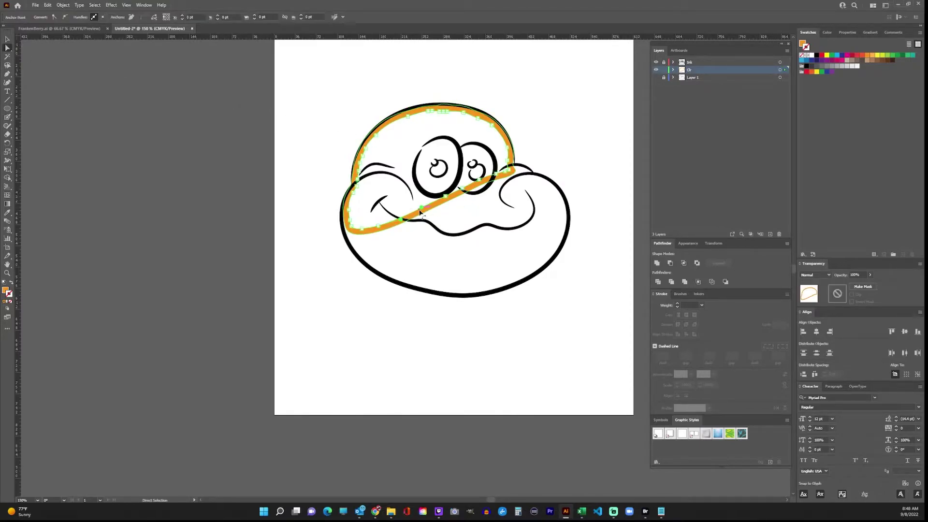
{"action": "left_click", "coordinate": [549, 299]}
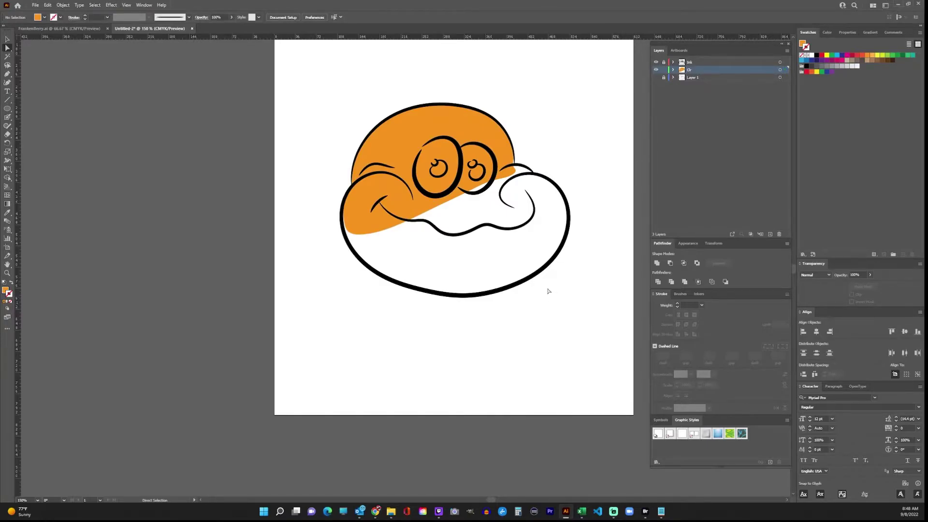
{"action": "key", "text": "ctrl+z"}
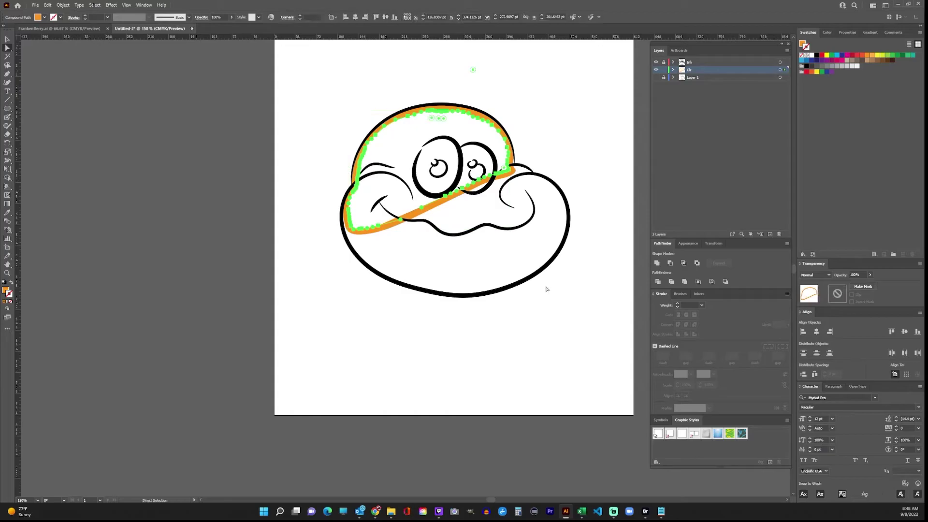
{"action": "left_click", "coordinate": [8, 38]}
{"action": "key", "text": "ctrl+z"}
{"action": "key", "text": "ctrl+z"}
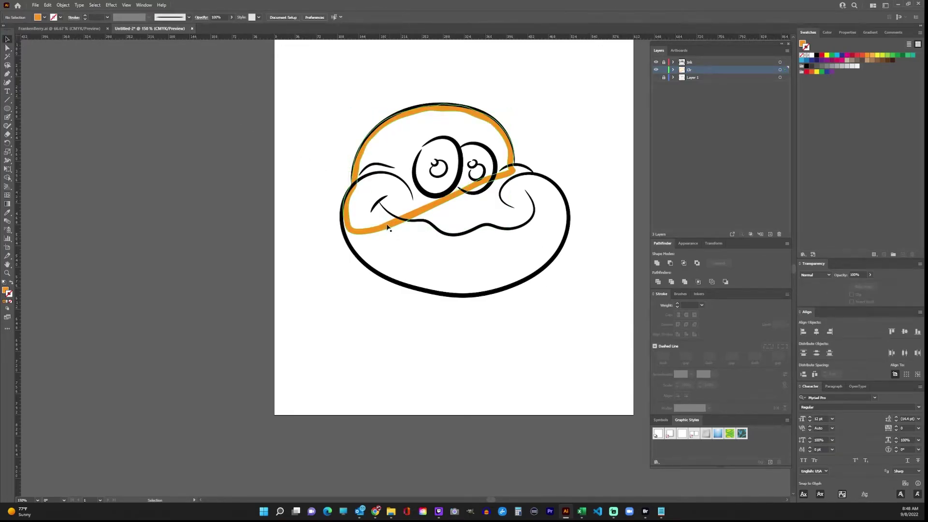
- Release the orange outline's compound path so the head area is filled solid
{"action": "left_click", "coordinate": [60, 5]}
{"action": "mouse_move", "coordinate": [147, 272]}
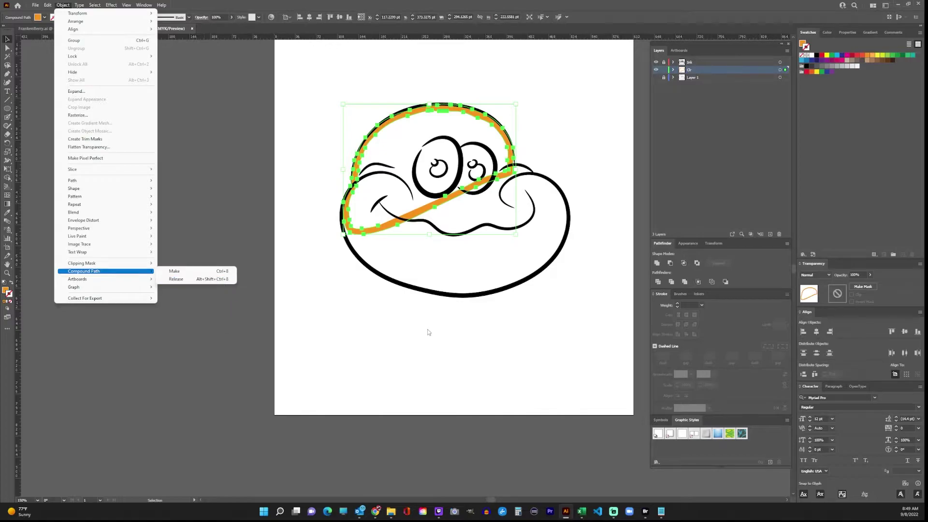
{"action": "left_click", "coordinate": [204, 279]}
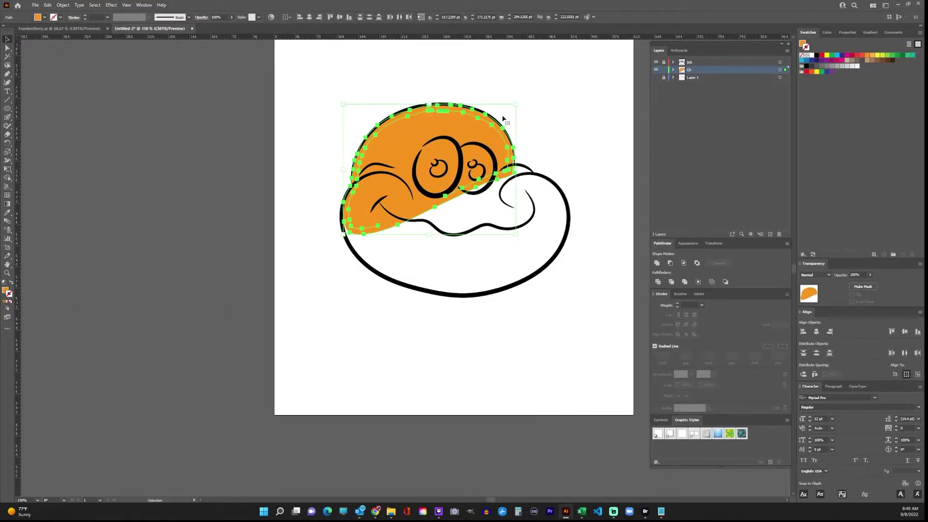
- Move the released inner orange shape off the head, and undo the move
{"action": "left_click", "coordinate": [535, 121]}
{"action": "key", "text": "a"}
{"action": "left_click_drag", "start_coordinate": [440, 134], "coordinate": [326, 190]}
{"action": "key", "text": "v"}
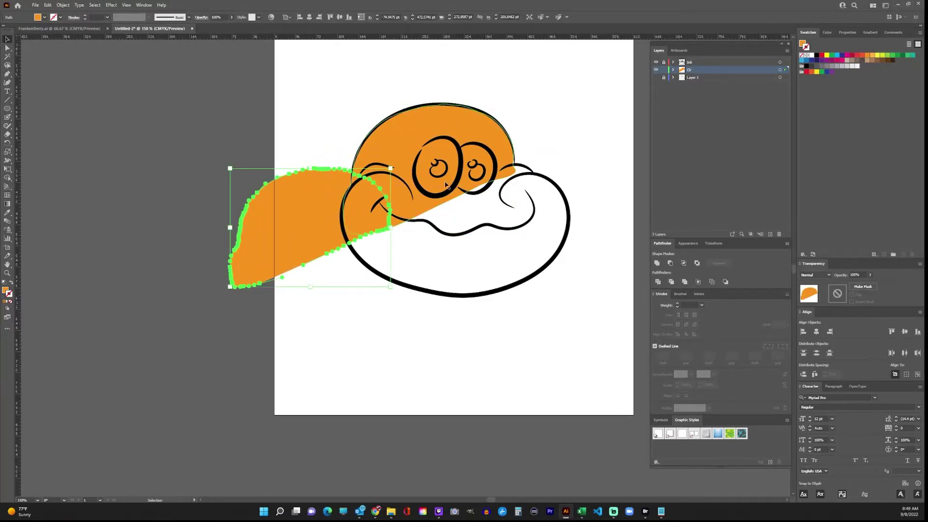
{"action": "key", "text": "ctrl+z"}
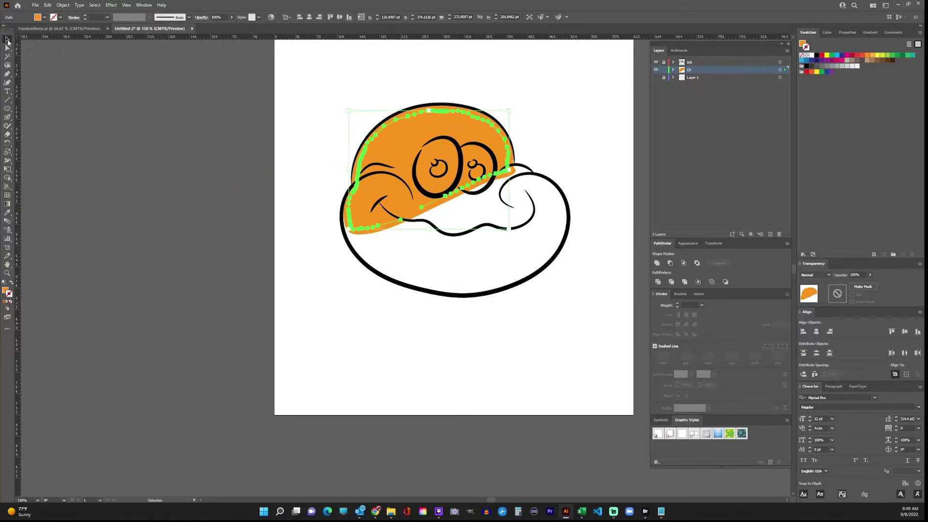
- Recombine the inner and outer orange shapes into a compound path, and undo it
{"action": "left_click", "coordinate": [419, 206]}
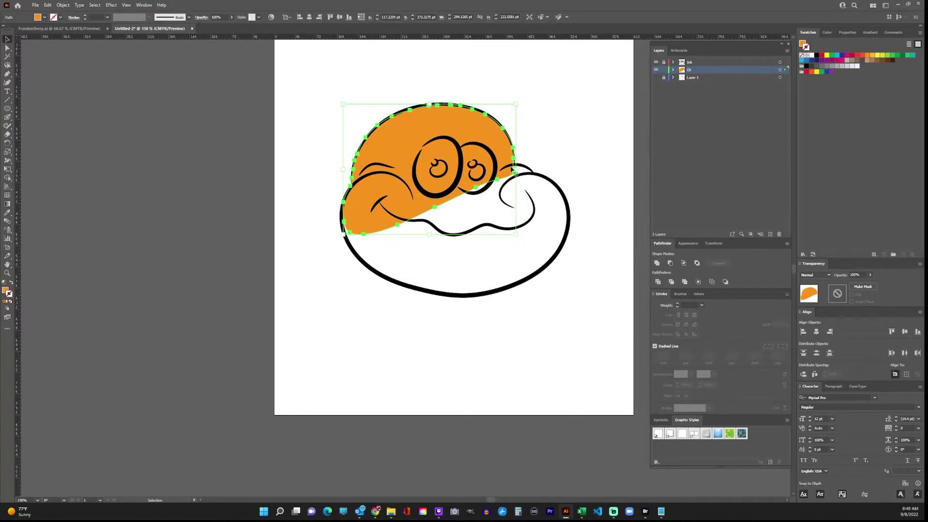
{"action": "key", "text": "a"}
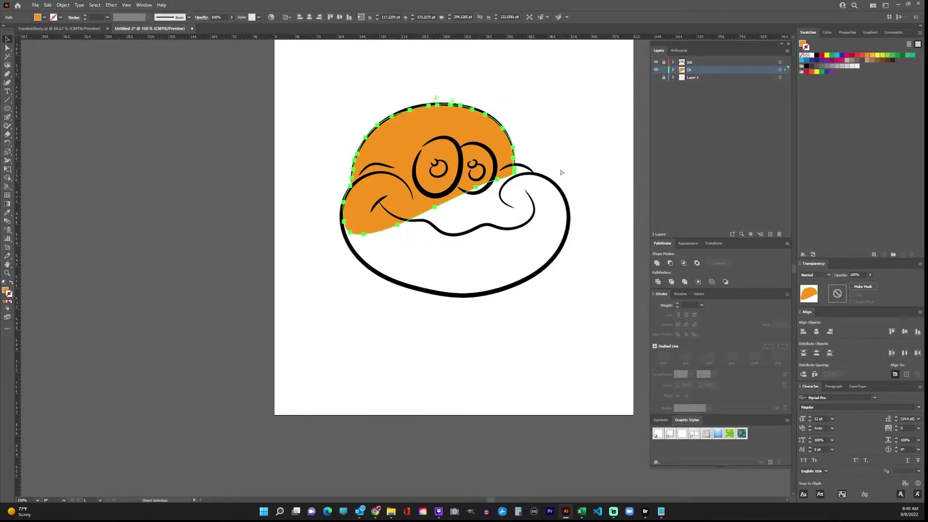
{"action": "key", "text": "ctrl+8"}
{"action": "key", "text": "v"}
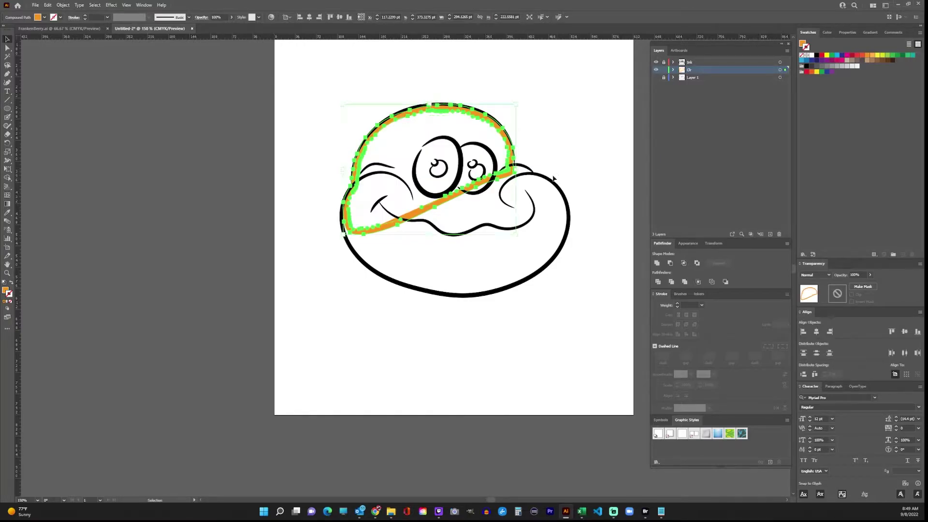
{"action": "key", "text": "ctrl+z"}
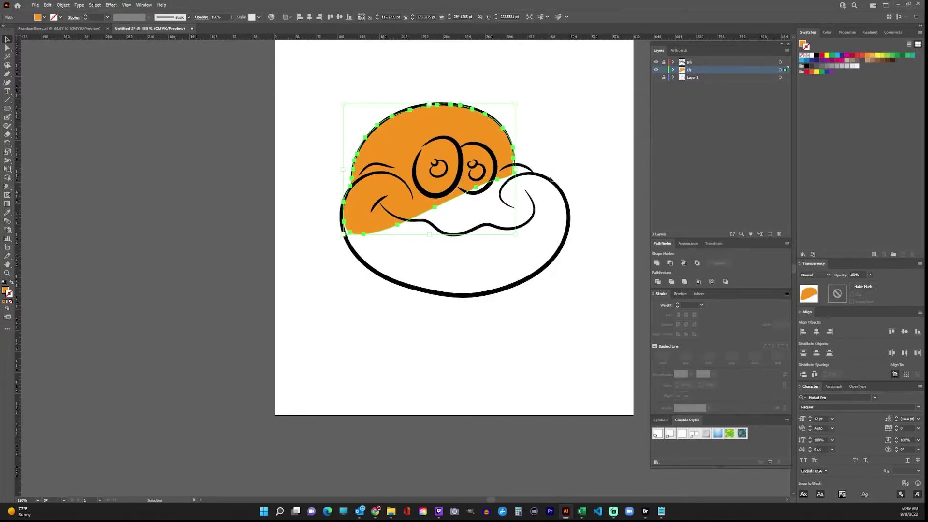
- Brush orange Blob Brush outlines along the lower jaw and through the chin, closing them against the filled head
{"action": "key", "text": "a"}
{"action": "left_click", "coordinate": [579, 142]}
{"action": "key", "text": "shift+b"}
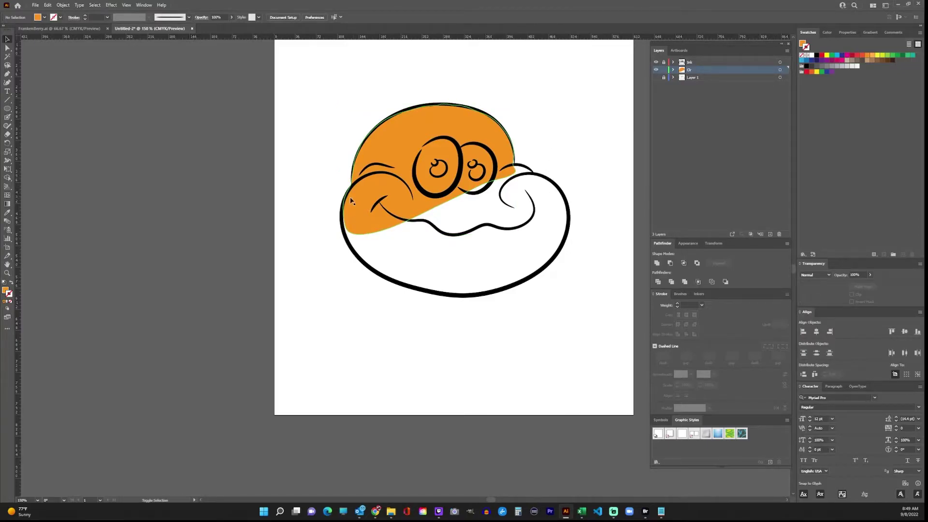
{"action": "mouse_move", "coordinate": [346, 207]}
{"action": "left_mouse_down"}
{"action": "mouse_move", "coordinate": [355, 242]}
{"action": "mouse_move", "coordinate": [398, 276]}
{"action": "mouse_move", "coordinate": [445, 294]}
{"action": "mouse_move", "coordinate": [487, 288]}
{"action": "mouse_move", "coordinate": [481, 231]}
{"action": "mouse_move", "coordinate": [441, 203]}
{"action": "left_mouse_up"}
{"action": "key", "text": "shift+x"}
{"action": "mouse_move", "coordinate": [349, 234]}
{"action": "left_mouse_down"}
{"action": "mouse_move", "coordinate": [370, 263]}
{"action": "mouse_move", "coordinate": [415, 282]}
{"action": "mouse_move", "coordinate": [369, 262]}
{"action": "mouse_move", "coordinate": [387, 276]}
{"action": "mouse_move", "coordinate": [464, 291]}
{"action": "mouse_move", "coordinate": [532, 267]}
{"action": "mouse_move", "coordinate": [483, 233]}
{"action": "mouse_move", "coordinate": [429, 261]}
{"action": "left_mouse_up"}
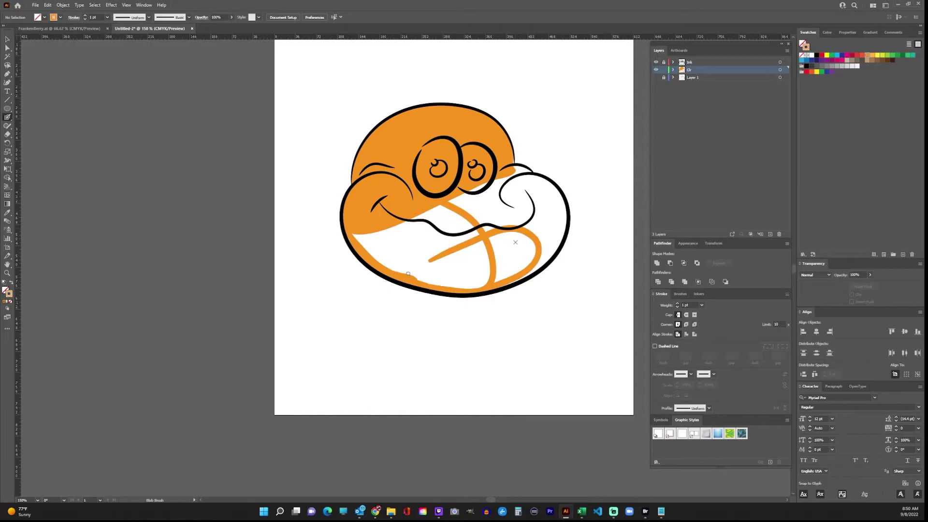
- Release the jaw outline's compound path and unite the pieces with the head into one solid orange shape
{"action": "left_click", "coordinate": [484, 246], "text": "ctrl"}
{"action": "key", "text": "ctrl+alt+shift+8"}
{"action": "key", "text": "ctrl+4"}
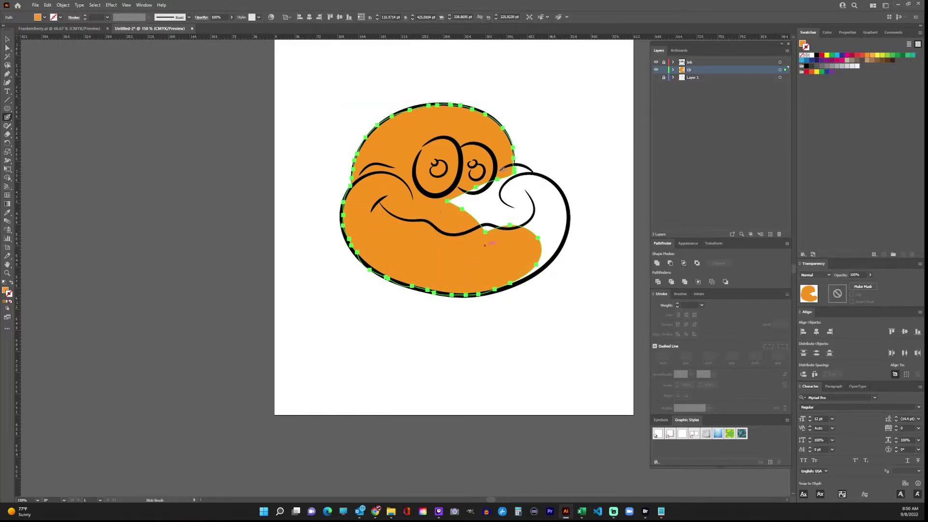
- Fill the remaining right cheek by brushing along its edge, releasing the compound path, and uniting the orange shapes
{"action": "mouse_move", "coordinate": [506, 168]}
{"action": "left_mouse_down"}
{"action": "mouse_move", "coordinate": [554, 190]}
{"action": "mouse_move", "coordinate": [564, 214]}
{"action": "mouse_move", "coordinate": [560, 242]}
{"action": "mouse_move", "coordinate": [530, 272]}
{"action": "mouse_move", "coordinate": [421, 281]}
{"action": "left_mouse_up"}
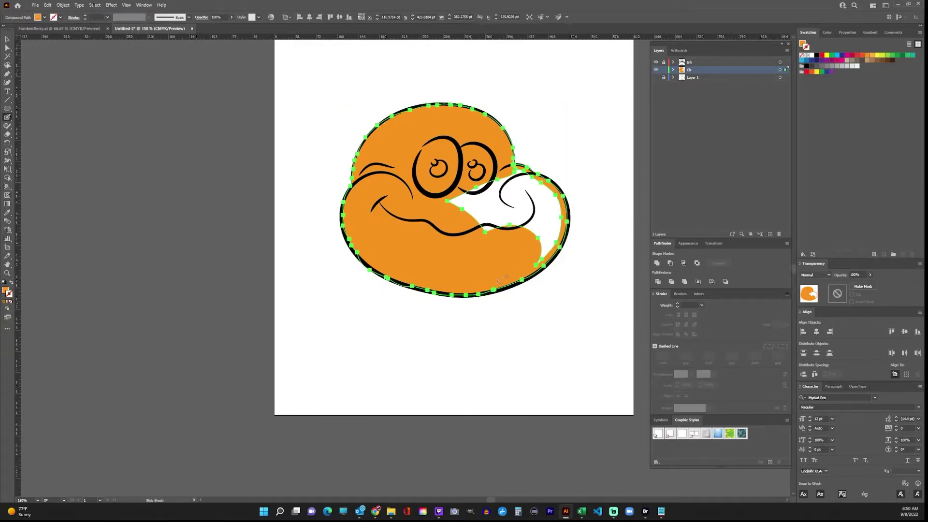
{"action": "left_click", "coordinate": [61, 5]}
{"action": "mouse_move", "coordinate": [121, 271]}
{"action": "left_click", "coordinate": [189, 279]}
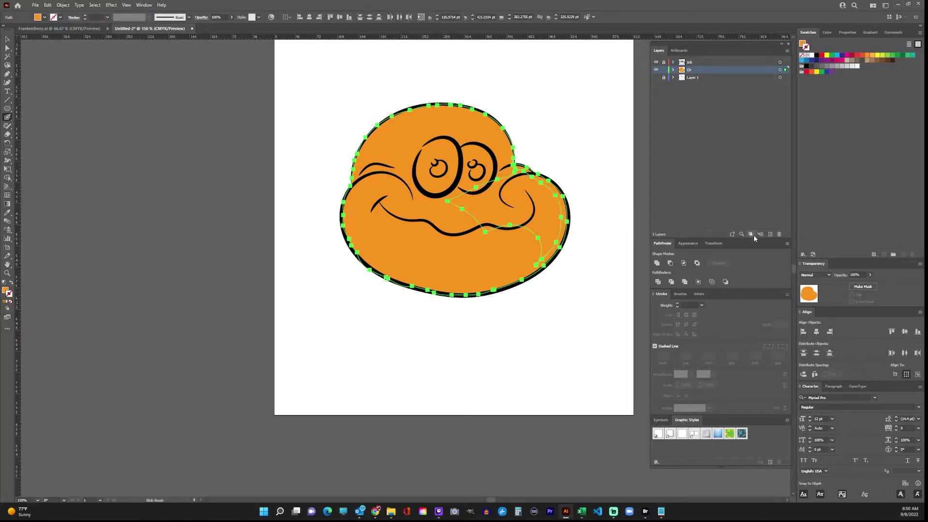
{"action": "left_click", "coordinate": [656, 265]}
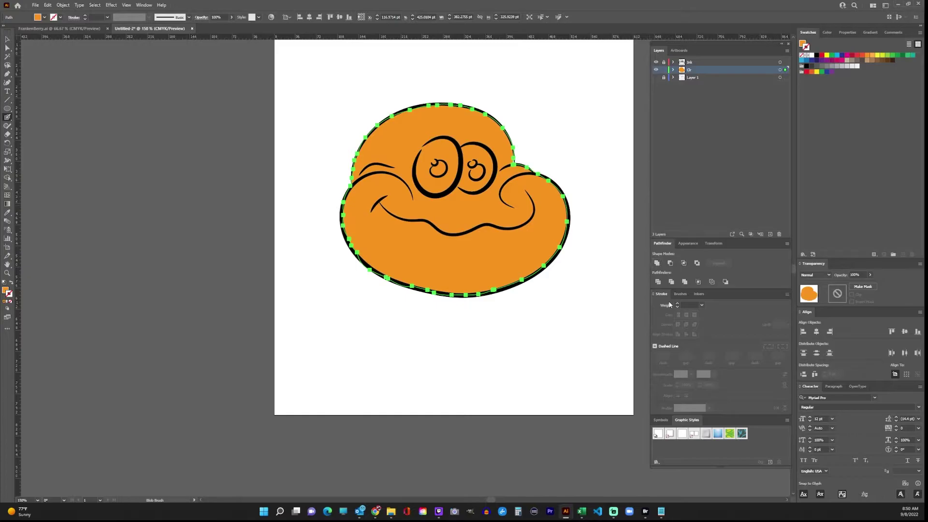
{"action": "left_click", "coordinate": [609, 175]}
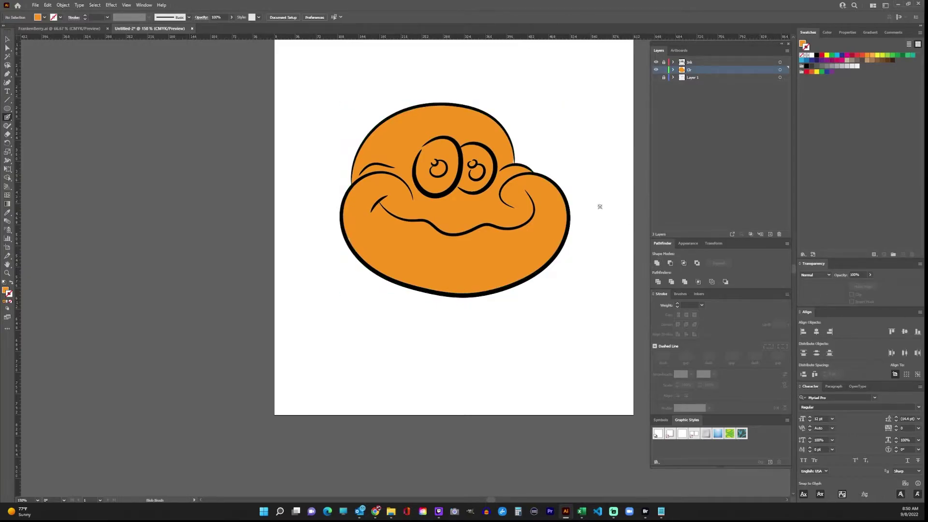
- Outline the inside of the left eye with the Blob Brush in yellow and release its compound path to fill it
{"action": "left_click", "coordinate": [547, 225], "text": "ctrl"}
{"action": "left_click", "coordinate": [593, 186], "text": "ctrl"}
{"action": "left_click", "coordinate": [6, 118]}
{"action": "left_click", "coordinate": [35, 125]}
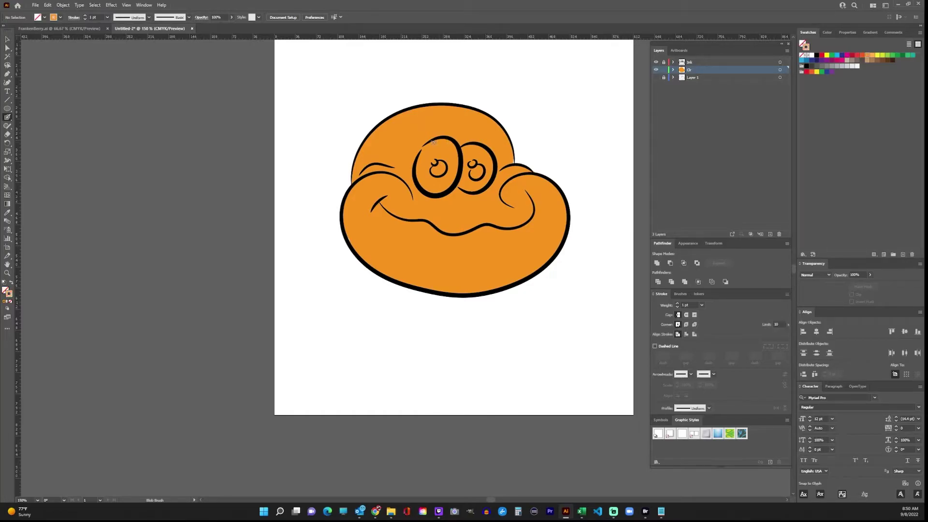
{"action": "left_click", "coordinate": [804, 44]}
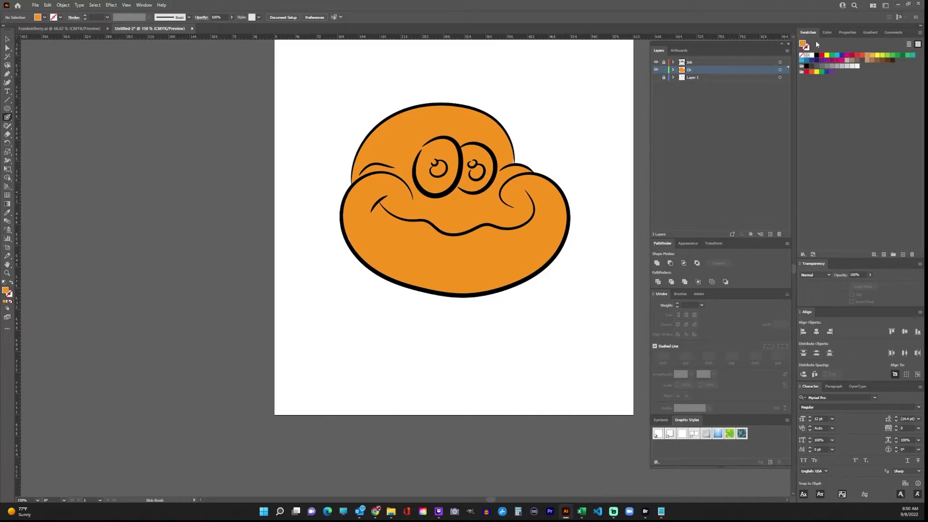
{"action": "left_click", "coordinate": [877, 55]}
{"action": "mouse_move", "coordinate": [451, 143]}
{"action": "left_mouse_down"}
{"action": "mouse_move", "coordinate": [438, 141]}
{"action": "mouse_move", "coordinate": [418, 160]}
{"action": "mouse_move", "coordinate": [429, 193]}
{"action": "mouse_move", "coordinate": [456, 176]}
{"action": "mouse_move", "coordinate": [449, 143]}
{"action": "left_mouse_up"}
{"action": "key", "text": "shift+x"}
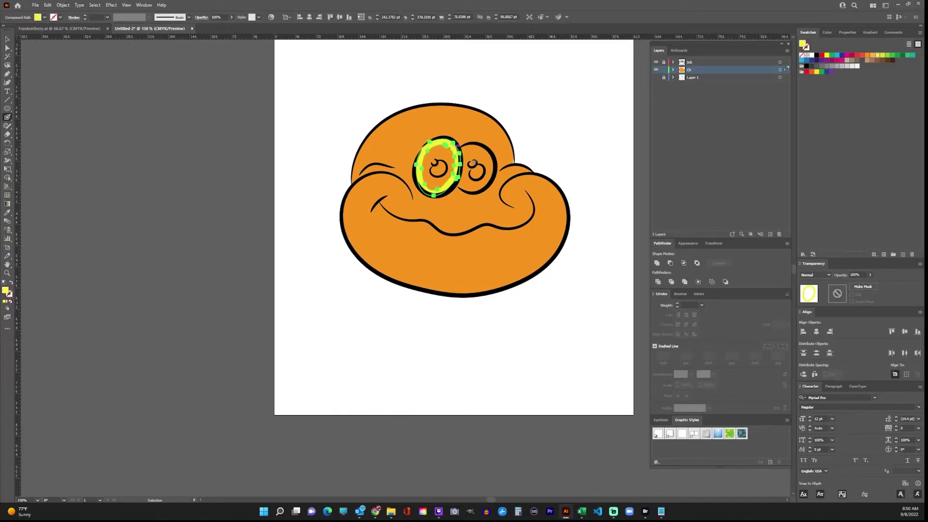
{"action": "key", "text": "ctrl+alt+shift+8"}
{"action": "left_click", "coordinate": [514, 139], "text": "ctrl"}
- Fill the right eye with yellow by releasing a Blob Brush outline's compound path, and paint the left pupil dark red
{"action": "mouse_move", "coordinate": [460, 148]}
{"action": "left_mouse_down"}
{"action": "mouse_move", "coordinate": [460, 187]}
{"action": "mouse_move", "coordinate": [487, 186]}
{"action": "mouse_move", "coordinate": [491, 160]}
{"action": "mouse_move", "coordinate": [482, 148]}
{"action": "mouse_move", "coordinate": [461, 149]}
{"action": "left_mouse_up"}
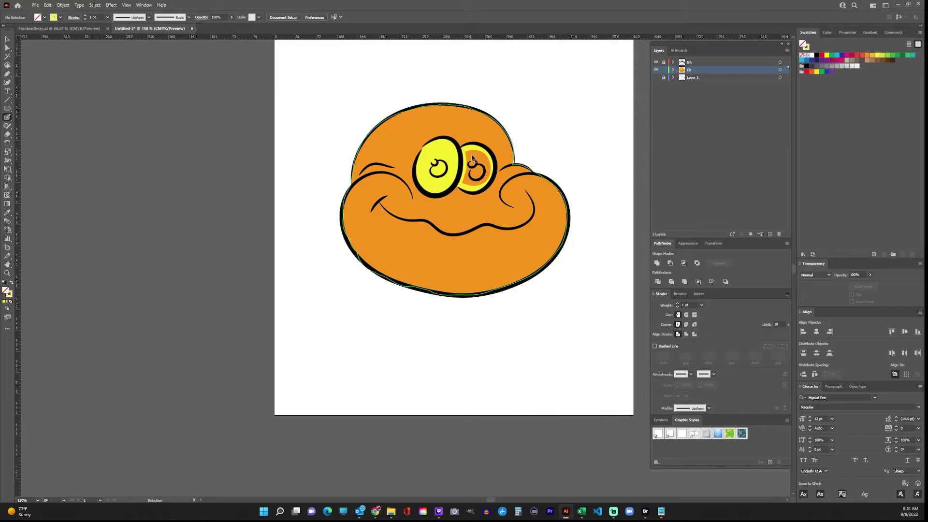
{"action": "left_click", "coordinate": [471, 154], "text": "ctrl"}
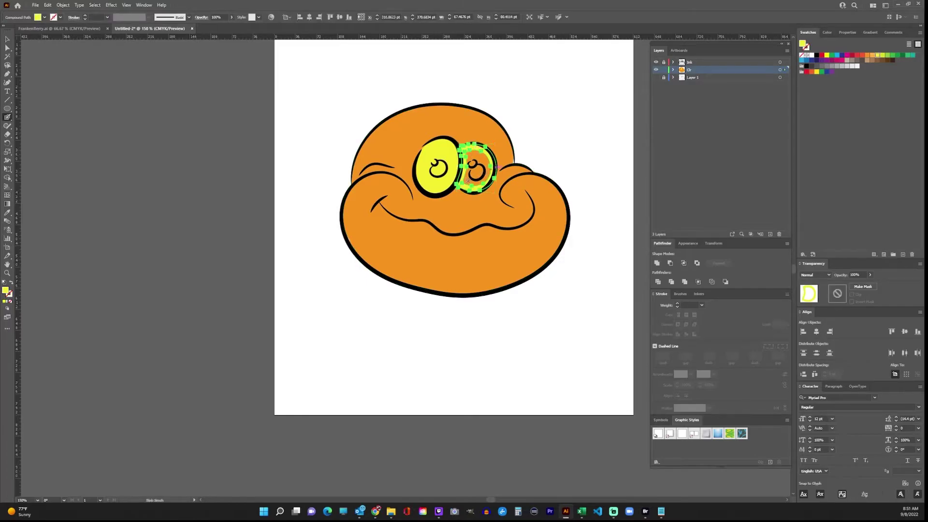
{"action": "key", "text": "ctrl+alt+shift+8"}
{"action": "left_click", "coordinate": [564, 138], "text": "ctrl"}
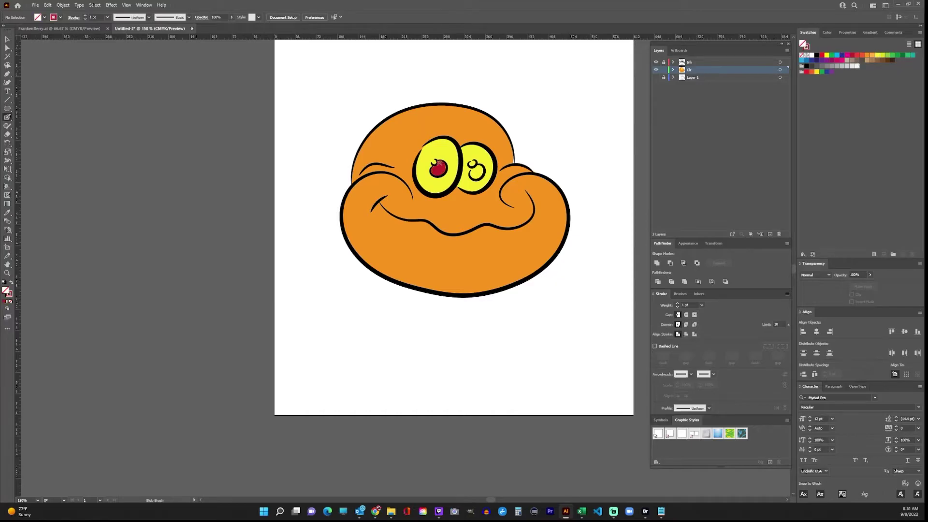
{"action": "left_click_drag", "start_coordinate": [440, 163], "coordinate": [447, 169]}
- Paint a dark red Blob Brush test shape outside the head, check its path in outline view, and delete it
{"action": "mouse_move", "coordinate": [551, 94]}
{"action": "left_mouse_down"}
{"action": "mouse_move", "coordinate": [560, 93]}
{"action": "mouse_move", "coordinate": [551, 101]}
{"action": "left_mouse_up"}
{"action": "left_click", "coordinate": [555, 99], "text": "ctrl"}
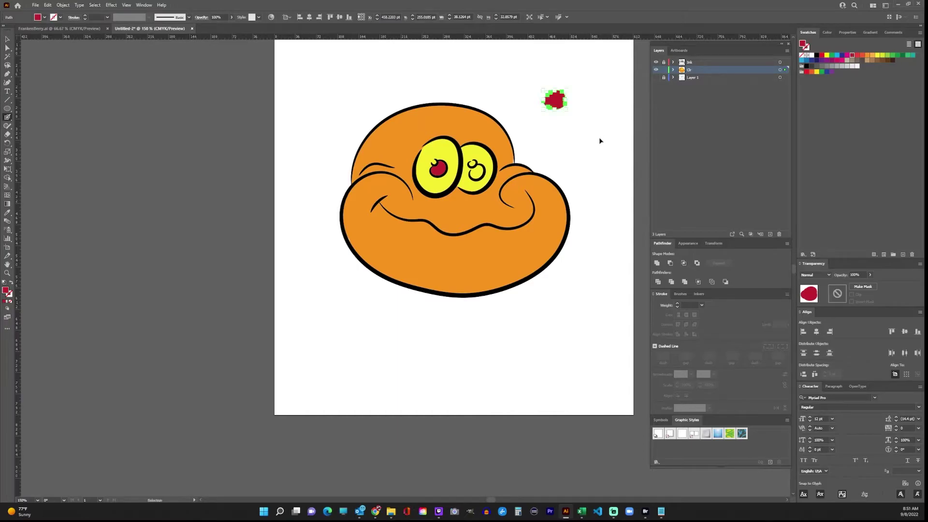
{"action": "key", "text": "ctrl+y"}
{"action": "left_click", "coordinate": [607, 140], "text": "ctrl"}
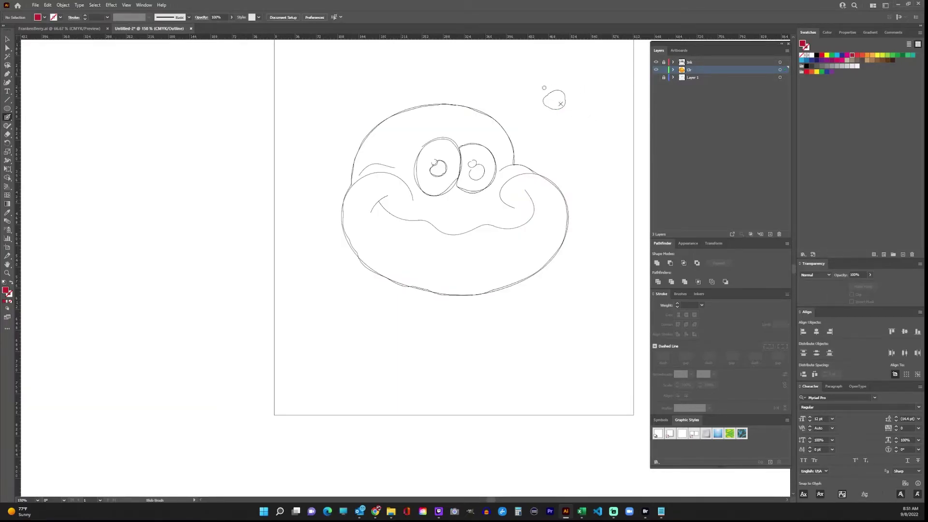
{"action": "key", "text": "v"}
{"action": "key", "text": "shift+b"}
{"action": "key", "text": "ctrl+y"}
{"action": "left_click", "coordinate": [562, 108], "text": "ctrl"}
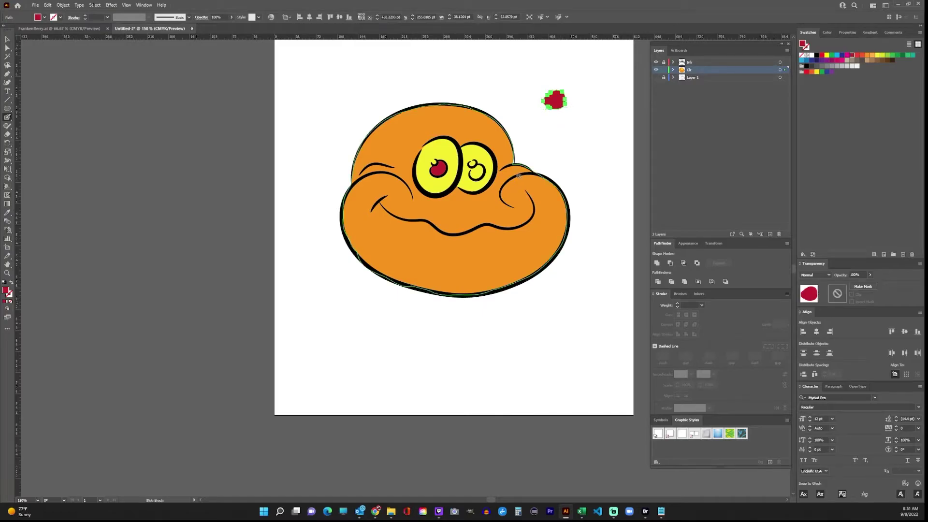
{"action": "key", "text": "Delete"}
- Paint the right pupil dark red and add white highlights to both pupils and the upper part of both eyes
{"action": "mouse_move", "coordinate": [475, 160]}
{"action": "left_mouse_down"}
{"action": "mouse_move", "coordinate": [478, 177]}
{"action": "mouse_move", "coordinate": [477, 169]}
{"action": "left_mouse_up"}
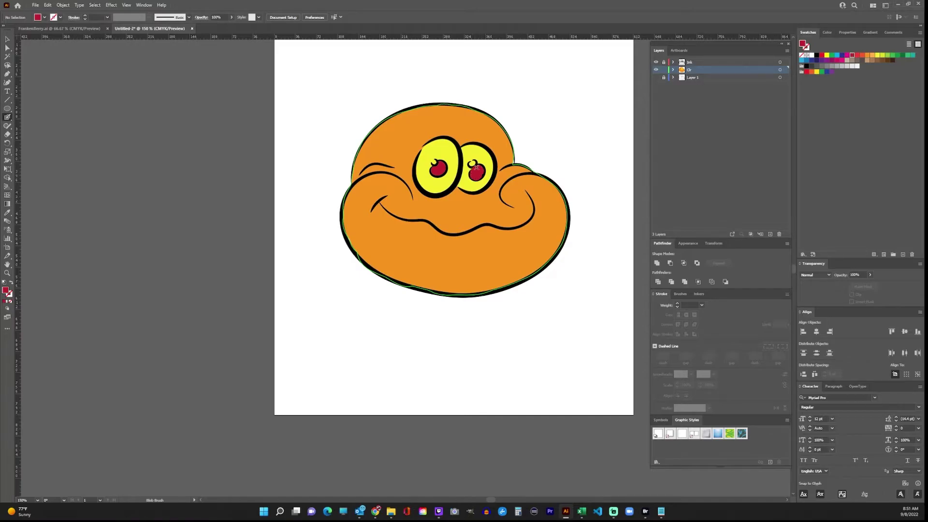
{"action": "key", "text": "shift+x"}
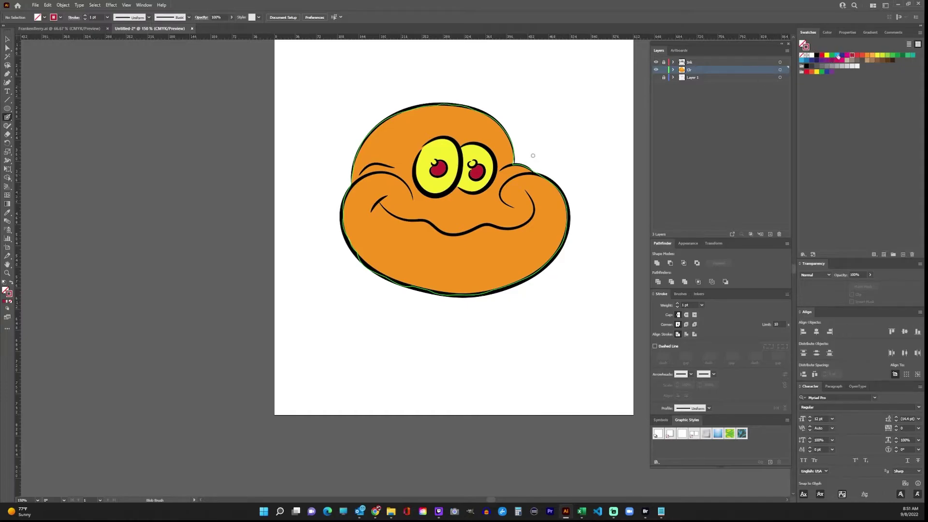
{"action": "left_click", "coordinate": [817, 56]}
{"action": "left_click_drag", "start_coordinate": [433, 162], "coordinate": [435, 163]}
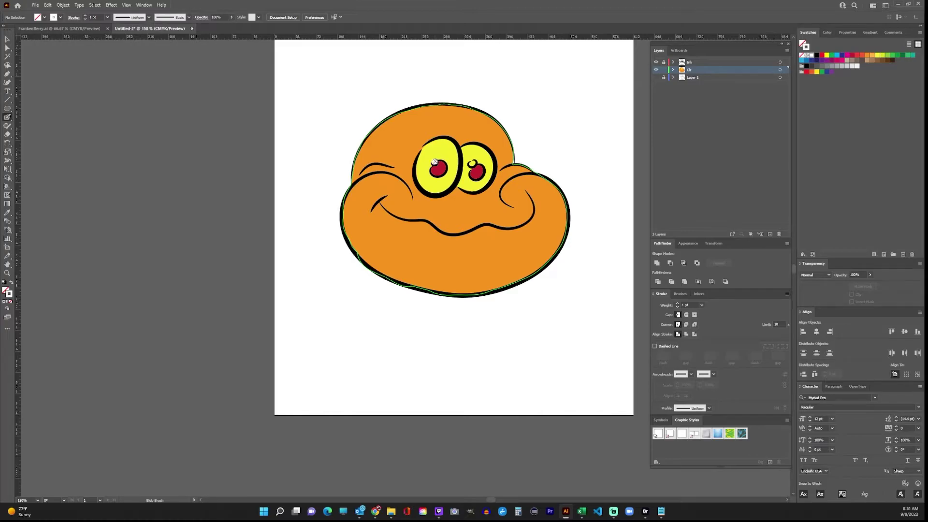
{"action": "left_click", "coordinate": [472, 163]}
{"action": "left_click", "coordinate": [478, 174]}
{"action": "left_click", "coordinate": [443, 173]}
{"action": "left_click", "coordinate": [429, 151]}
{"action": "left_click_drag", "start_coordinate": [474, 151], "coordinate": [469, 153]}
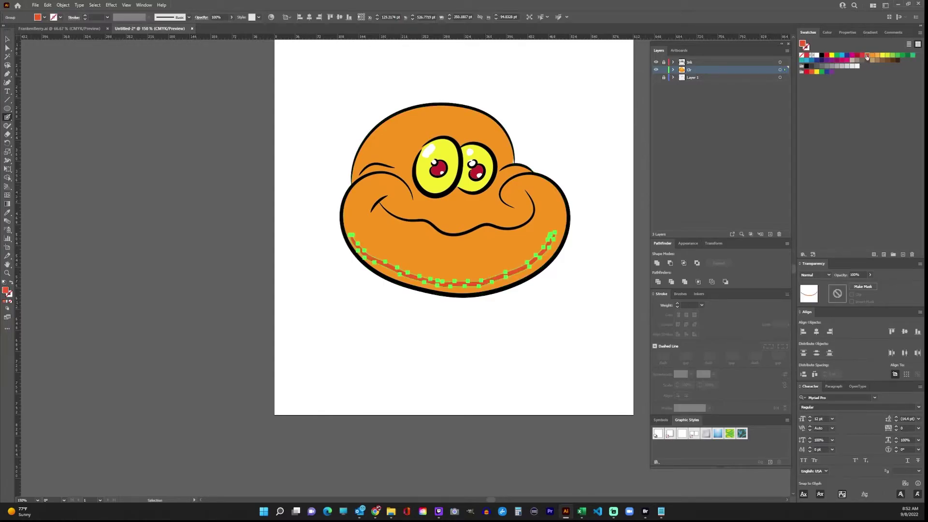
- Move the red-orange shadow stroke down against the jaw outline, and brush matching shadows under the mouth, eyes and cheek creases
{"action": "left_click", "coordinate": [528, 314]}
{"action": "left_click_drag", "start_coordinate": [473, 284], "coordinate": [478, 294]}
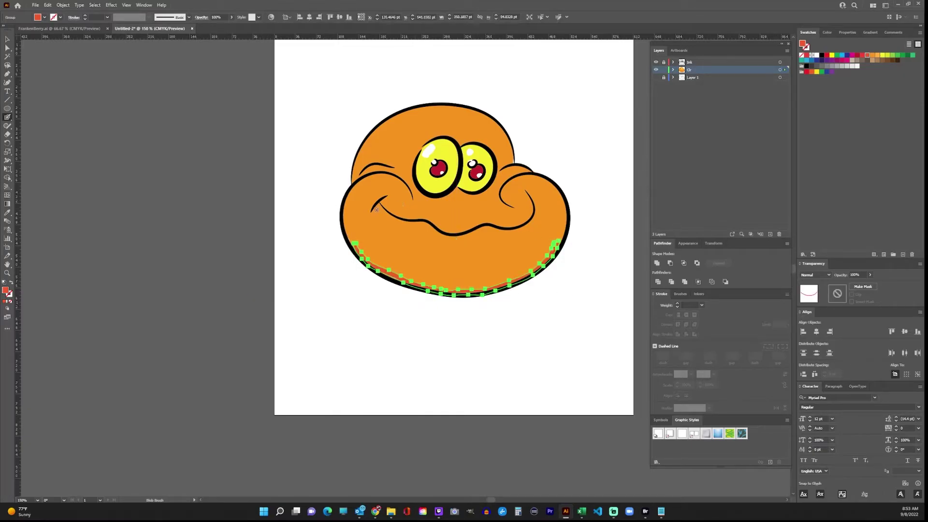
{"action": "mouse_move", "coordinate": [373, 211]}
{"action": "left_mouse_down"}
{"action": "mouse_move", "coordinate": [379, 203]}
{"action": "mouse_move", "coordinate": [448, 234]}
{"action": "mouse_move", "coordinate": [471, 234]}
{"action": "mouse_move", "coordinate": [531, 219]}
{"action": "mouse_move", "coordinate": [529, 193]}
{"action": "left_mouse_up"}
{"action": "mouse_move", "coordinate": [423, 196]}
{"action": "left_mouse_down"}
{"action": "mouse_move", "coordinate": [478, 196]}
{"action": "mouse_move", "coordinate": [522, 172]}
{"action": "left_mouse_up"}
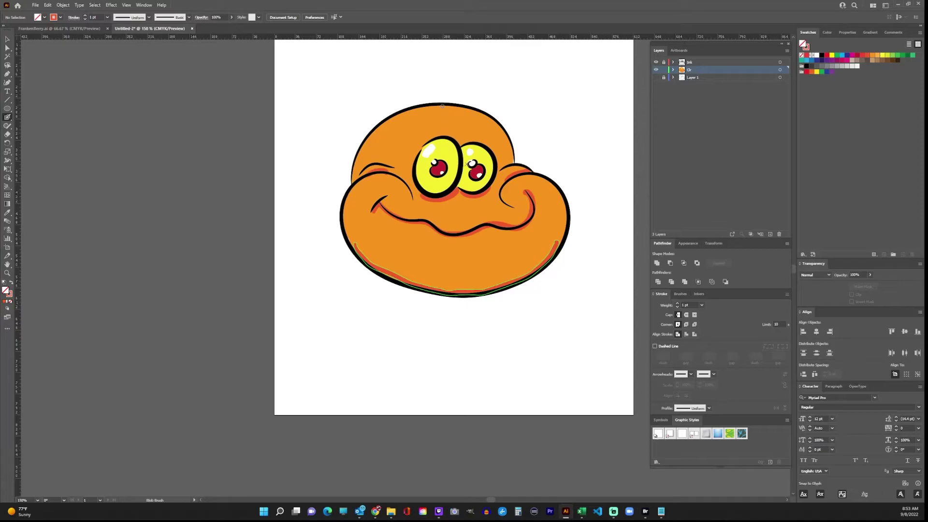
- Brush light orange highlights along the top of the head and the upper edges of both cheeks
{"action": "left_click", "coordinate": [877, 55]}
{"action": "mouse_move", "coordinate": [355, 166]}
{"action": "left_mouse_down"}
{"action": "mouse_move", "coordinate": [384, 126]}
{"action": "mouse_move", "coordinate": [408, 114]}
{"action": "mouse_move", "coordinate": [457, 106]}
{"action": "mouse_move", "coordinate": [497, 129]}
{"action": "left_mouse_up"}
{"action": "key", "text": "shift+x"}
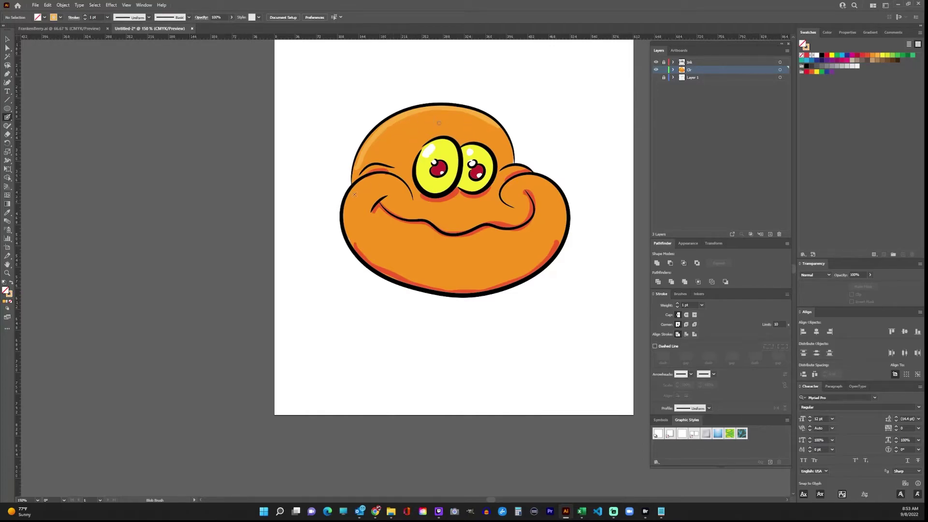
{"action": "mouse_move", "coordinate": [344, 201]}
{"action": "left_mouse_down"}
{"action": "mouse_move", "coordinate": [371, 176]}
{"action": "mouse_move", "coordinate": [403, 177]}
{"action": "left_mouse_up"}
{"action": "mouse_move", "coordinate": [513, 181]}
{"action": "left_mouse_down"}
{"action": "mouse_move", "coordinate": [536, 174]}
{"action": "mouse_move", "coordinate": [555, 188]}
{"action": "left_mouse_up"}
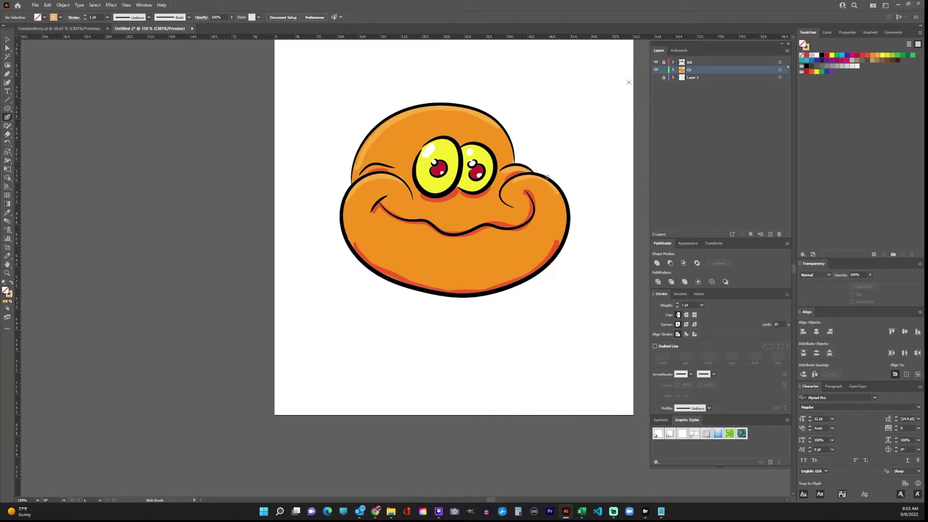
- Thicken and extend the red-orange jaw shadow out to the black outline, from the left cheek around to the right cheek
{"action": "left_click_drag", "start_coordinate": [381, 268], "coordinate": [556, 242]}
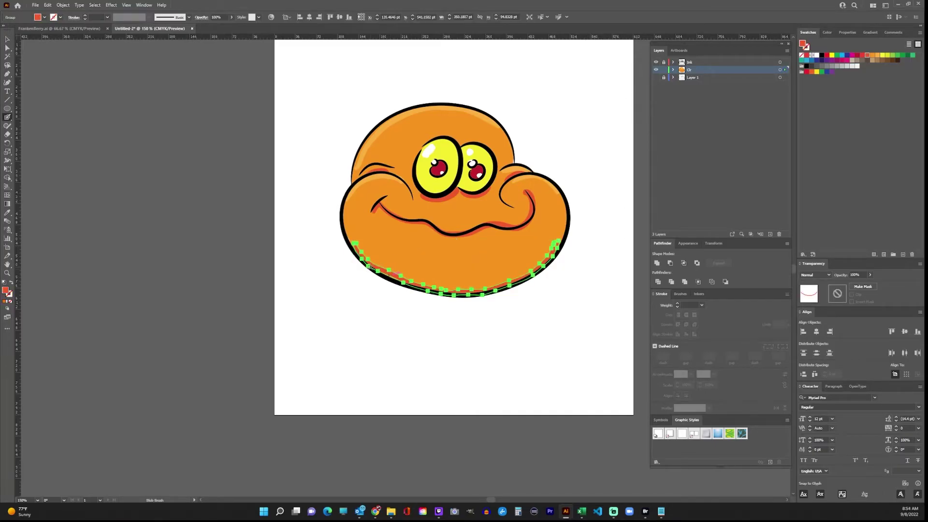
{"action": "left_click_drag", "start_coordinate": [367, 264], "coordinate": [430, 290]}
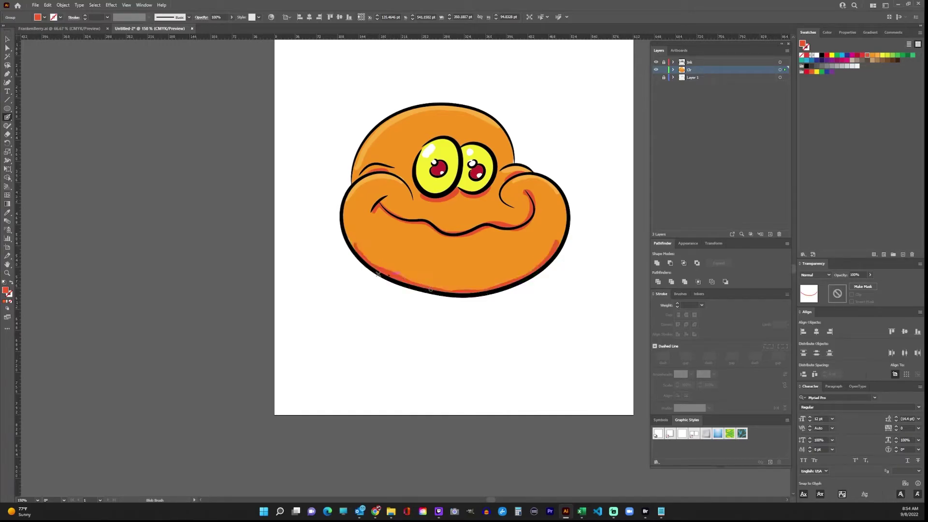
{"action": "left_click_drag", "start_coordinate": [367, 261], "coordinate": [346, 234]}
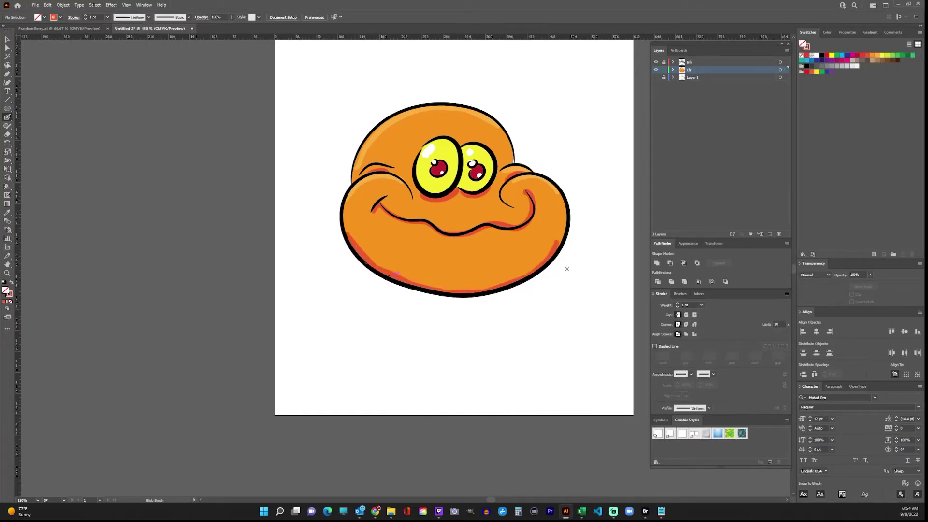
{"action": "mouse_move", "coordinate": [469, 293]}
{"action": "left_mouse_down"}
{"action": "mouse_move", "coordinate": [510, 284]}
{"action": "mouse_move", "coordinate": [573, 223]}
{"action": "left_mouse_up"}
{"action": "left_click", "coordinate": [544, 260], "text": "ctrl"}
{"action": "key", "text": "shift+e"}
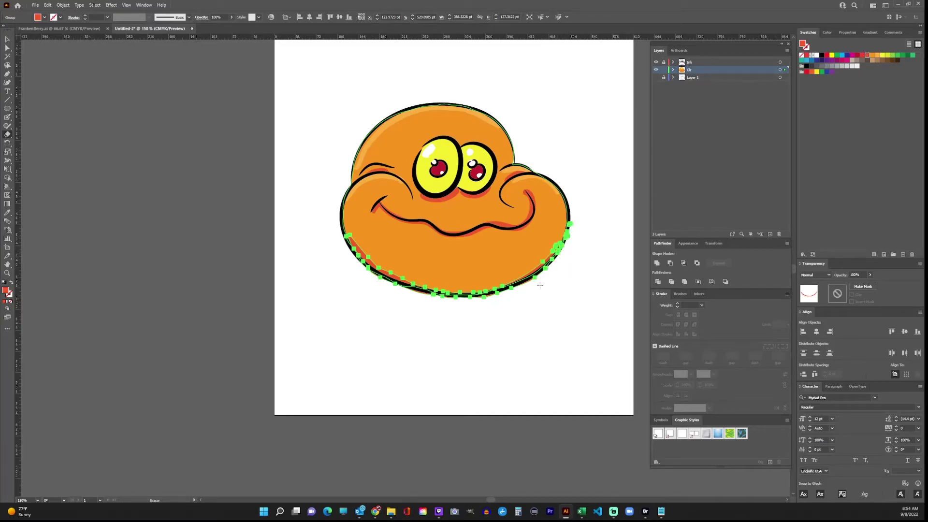
{"action": "key", "text": "ctrl+shift+a"}
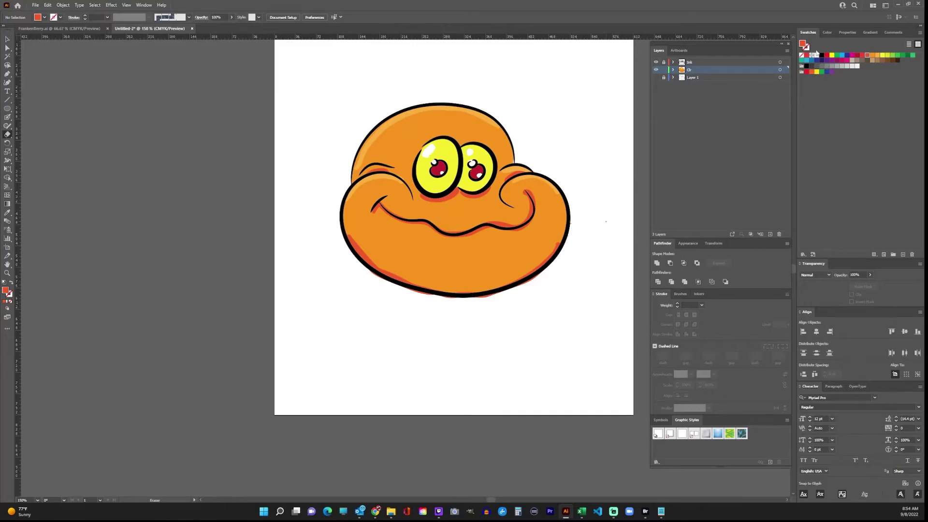
- Unlock the Ink layer, and try moving the black cheek-and-jaw outline before undoing the move
{"action": "left_click", "coordinate": [665, 62]}
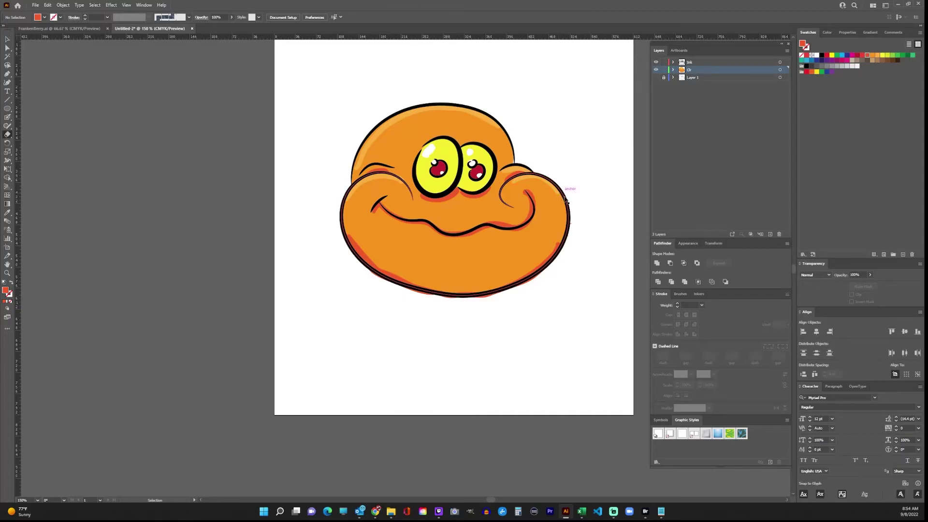
{"action": "left_click_drag", "start_coordinate": [565, 199], "coordinate": [598, 237]}
{"action": "key", "text": "ctrl+z"}
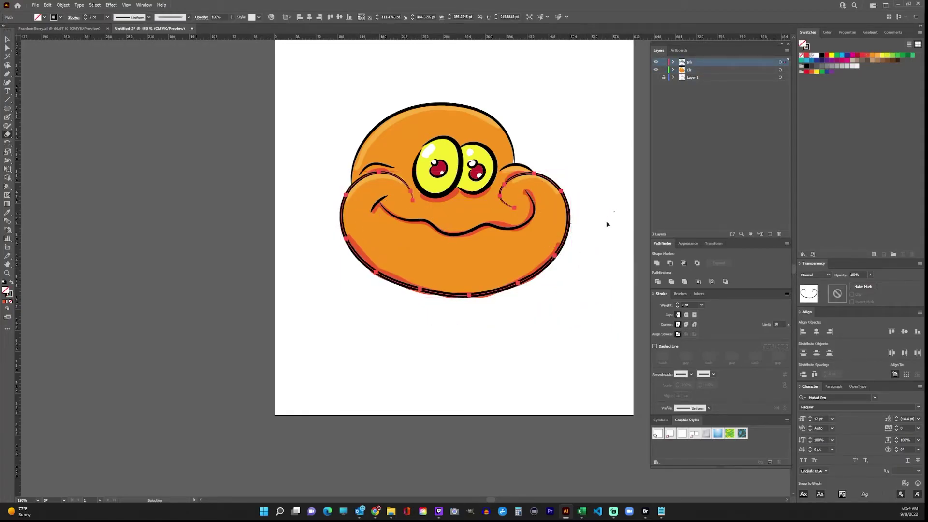
{"action": "key", "text": "ctrl+shift+a"}
{"action": "key", "text": "shift+e"}
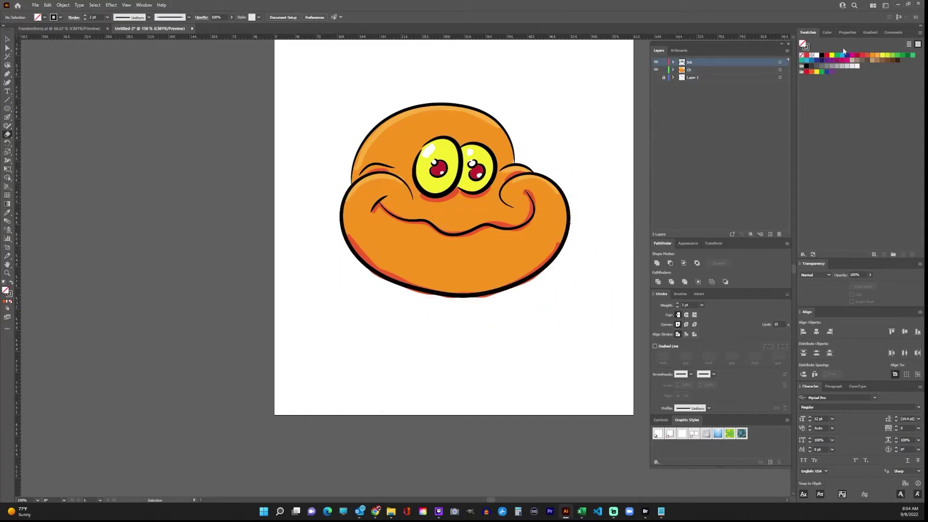
{"action": "left_click", "coordinate": [806, 46]}
{"action": "key", "text": "shift+b"}
{"action": "mouse_move", "coordinate": [408, 141]}
{"action": "left_mouse_down"}
{"action": "mouse_move", "coordinate": [438, 122]}
{"action": "mouse_move", "coordinate": [410, 138]}
{"action": "mouse_move", "coordinate": [421, 130]}
{"action": "mouse_move", "coordinate": [484, 135]}
{"action": "left_mouse_up"}
{"action": "key", "text": "v"}
{"action": "key", "text": "ctrl+z"}
{"action": "key", "text": "ctrl+z"}
{"action": "key", "text": "ctrl+z"}
{"action": "key", "text": "ctrl+z"}
{"action": "key", "text": "ctrl+z"}
{"action": "key", "text": "ctrl+z"}
{"action": "key", "text": "ctrl+z"}
{"action": "key", "text": "shift+b"}
- Draw black slanted eyebrows above both eyes on the Ink layer with the Paintbrush, redoing the right one
{"action": "key", "text": "b"}
{"action": "key", "text": "v"}
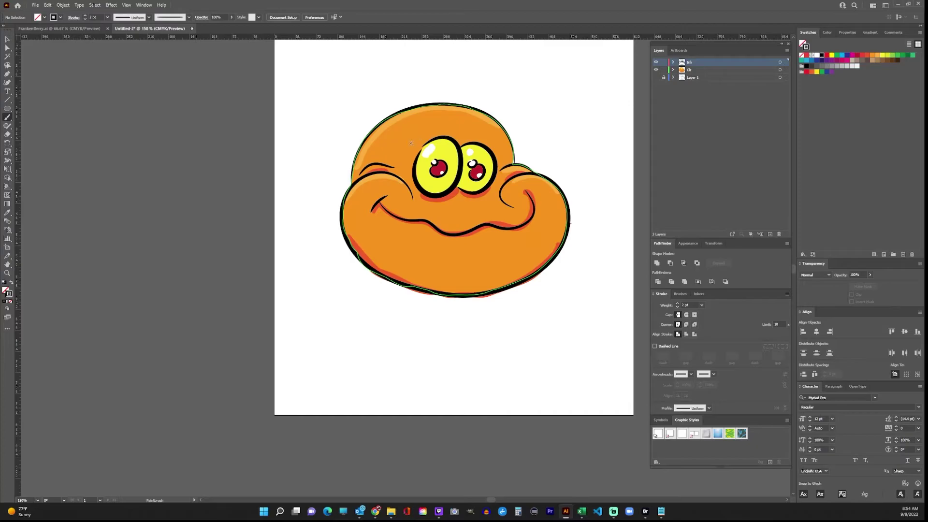
{"action": "left_click_drag", "start_coordinate": [434, 134], "coordinate": [445, 127]}
{"action": "left_click_drag", "start_coordinate": [497, 145], "coordinate": [499, 146]}
{"action": "key", "text": "ctrl+z"}
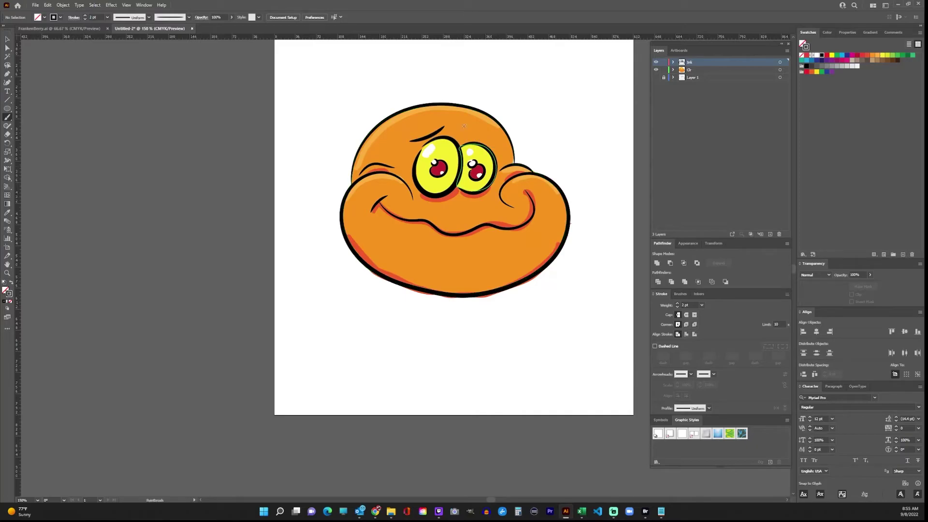
{"action": "left_click_drag", "start_coordinate": [489, 141], "coordinate": [503, 146]}
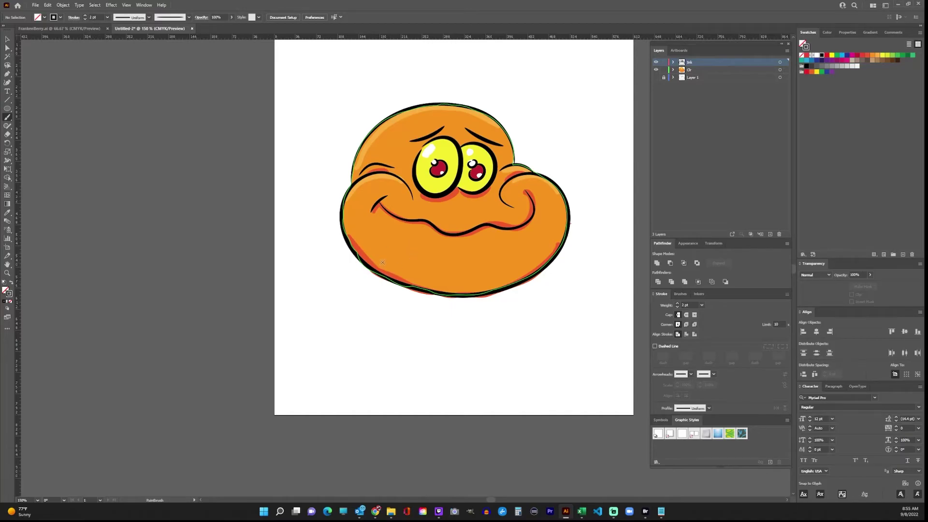
- Brush a row of short black hatching strokes along the lower left jaw and chin
{"action": "left_click", "coordinate": [407, 304], "text": "ctrl"}
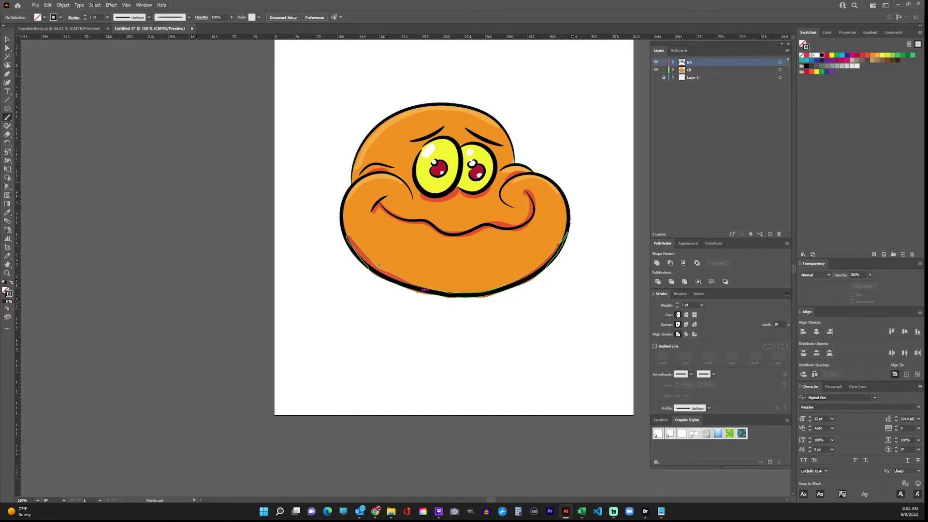
{"action": "mouse_move", "coordinate": [383, 267]}
{"action": "left_mouse_down"}
{"action": "mouse_move", "coordinate": [433, 290]}
{"action": "mouse_move", "coordinate": [446, 288]}
{"action": "mouse_move", "coordinate": [436, 273]}
{"action": "mouse_move", "coordinate": [458, 292]}
{"action": "mouse_move", "coordinate": [443, 277]}
{"action": "mouse_move", "coordinate": [495, 290]}
{"action": "left_mouse_up"}
- Draw a black wavy Paintbrush test stroke below the face and delete it
{"action": "mouse_move", "coordinate": [395, 356]}
{"action": "left_mouse_down"}
{"action": "mouse_move", "coordinate": [444, 322]}
{"action": "mouse_move", "coordinate": [427, 366]}
{"action": "mouse_move", "coordinate": [472, 333]}
{"action": "mouse_move", "coordinate": [485, 336]}
{"action": "mouse_move", "coordinate": [468, 359]}
{"action": "left_mouse_up"}
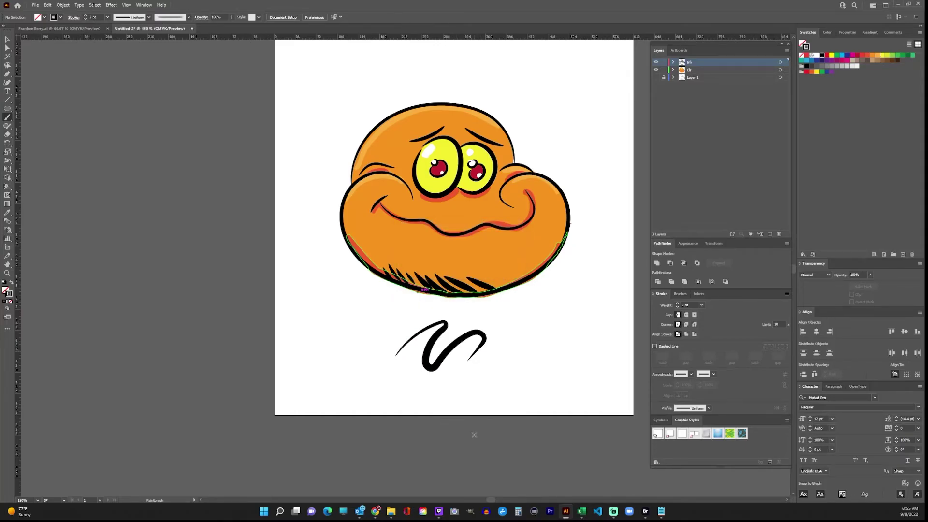
{"action": "left_click", "coordinate": [479, 337], "text": "ctrl"}
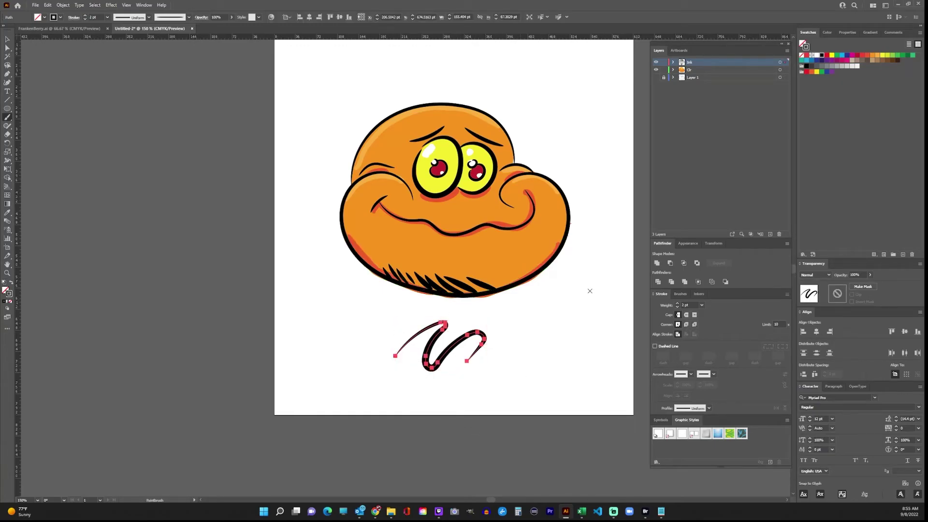
{"action": "key", "text": "Delete"}
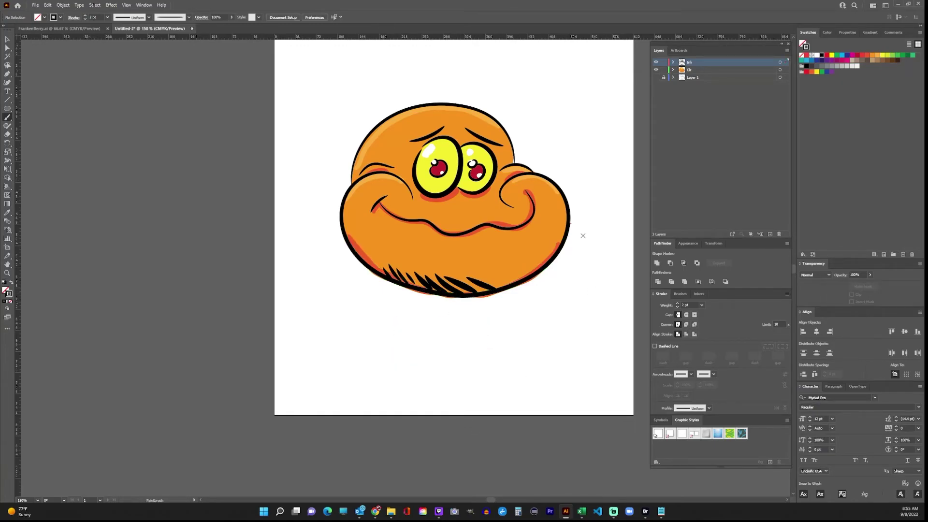
- Set the Paintbrush fidelity closer to Accurate, and draw a jagged black test stroke beside the head
{"action": "double_click", "coordinate": [7, 117]}
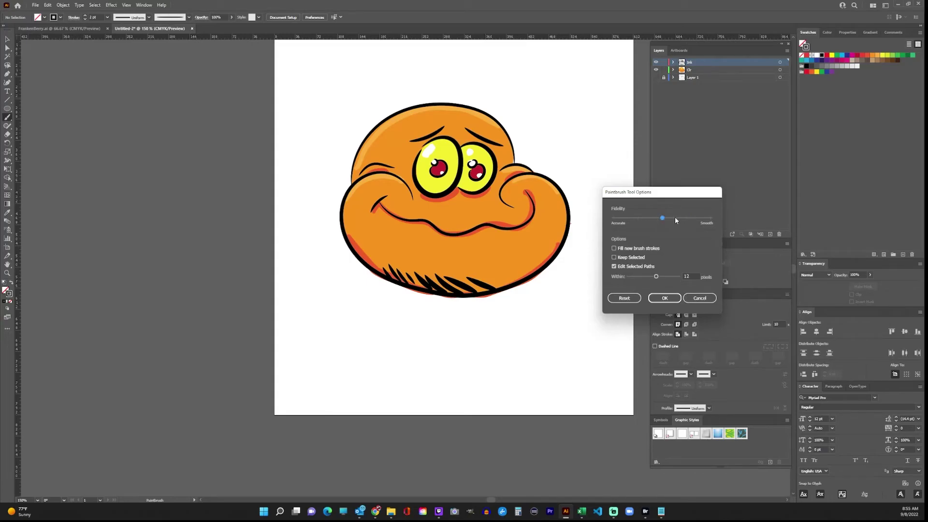
{"action": "left_click_drag", "start_coordinate": [662, 218], "coordinate": [637, 221]}
{"action": "left_click", "coordinate": [665, 303]}
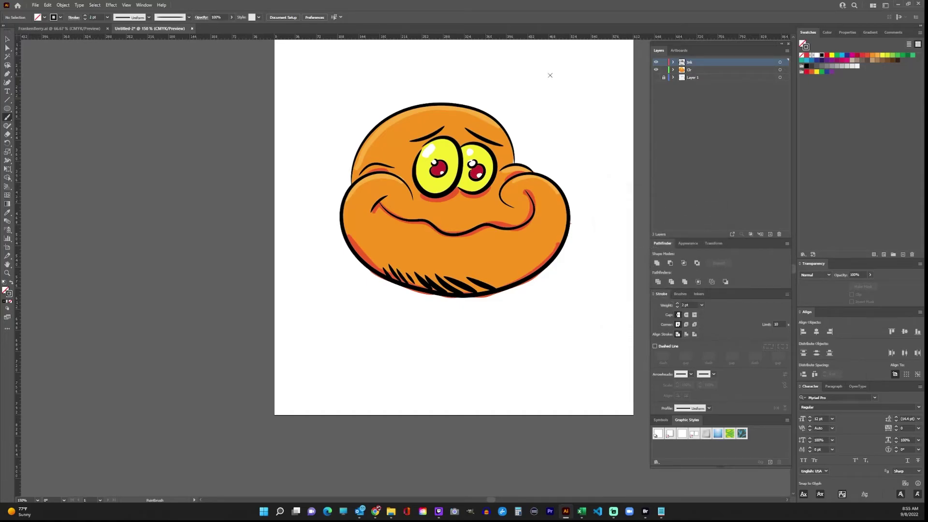
{"action": "mouse_move", "coordinate": [530, 116]}
{"action": "left_mouse_down"}
{"action": "mouse_move", "coordinate": [550, 104]}
{"action": "mouse_move", "coordinate": [540, 119]}
{"action": "mouse_move", "coordinate": [559, 115]}
{"action": "mouse_move", "coordinate": [548, 139]}
{"action": "mouse_move", "coordinate": [567, 146]}
{"action": "mouse_move", "coordinate": [564, 162]}
{"action": "mouse_move", "coordinate": [591, 162]}
{"action": "mouse_move", "coordinate": [584, 182]}
{"action": "mouse_move", "coordinate": [601, 186]}
{"action": "mouse_move", "coordinate": [594, 205]}
{"action": "mouse_move", "coordinate": [608, 212]}
{"action": "mouse_move", "coordinate": [607, 231]}
{"action": "left_mouse_up"}
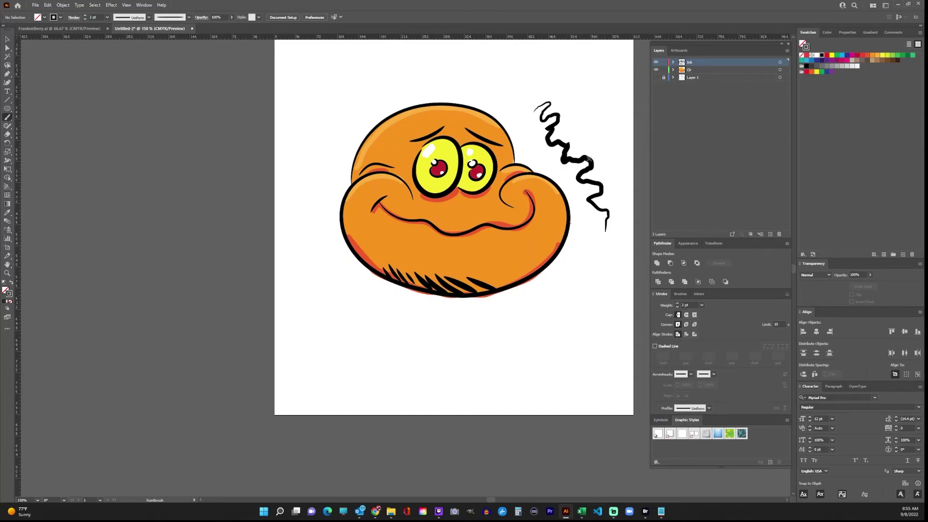
- Draw a thin jagged Paintbrush line along the head's upper right side and delete the thick jagged test stroke beside it
{"action": "left_click", "coordinate": [568, 145], "text": "ctrl"}
{"action": "left_click", "coordinate": [587, 125], "text": "ctrl"}
{"action": "mouse_move", "coordinate": [482, 93]}
{"action": "left_mouse_down"}
{"action": "mouse_move", "coordinate": [525, 127]}
{"action": "mouse_move", "coordinate": [532, 149]}
{"action": "mouse_move", "coordinate": [564, 187]}
{"action": "left_mouse_up"}
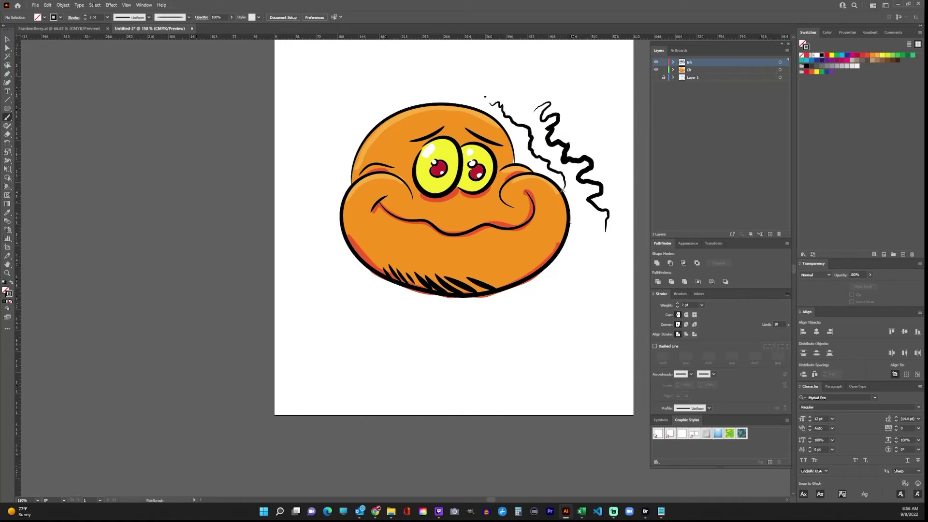
{"action": "left_click", "coordinate": [575, 145], "text": "ctrl"}
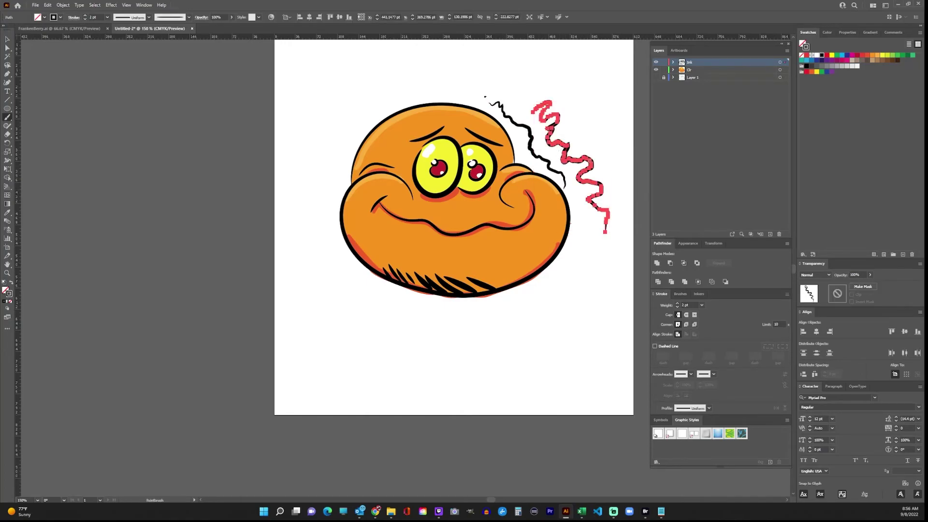
{"action": "key", "text": "Delete"}
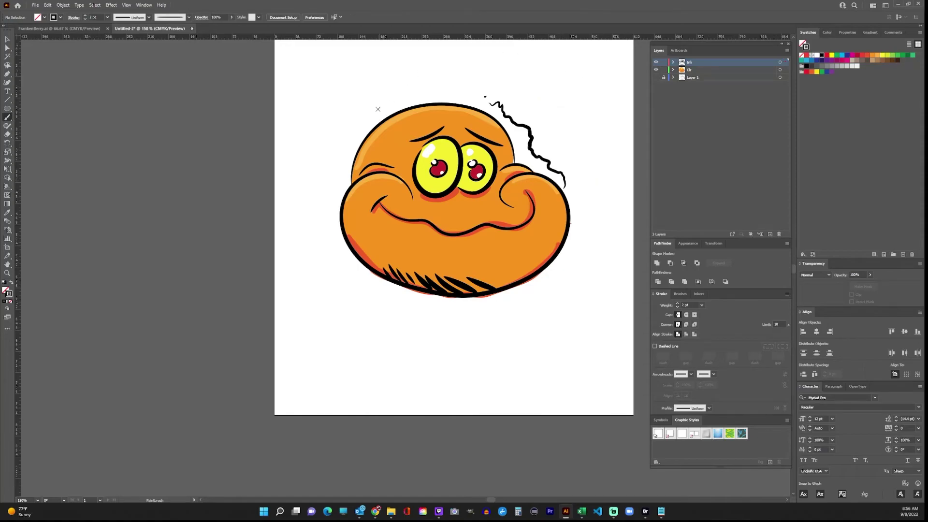
- Draw a long wavy line down the left side of the head and short ink strokes above its top
{"action": "mouse_move", "coordinate": [400, 101]}
{"action": "left_mouse_down"}
{"action": "mouse_move", "coordinate": [342, 162]}
{"action": "mouse_move", "coordinate": [346, 180]}
{"action": "mouse_move", "coordinate": [327, 220]}
{"action": "mouse_move", "coordinate": [347, 257]}
{"action": "left_mouse_up"}
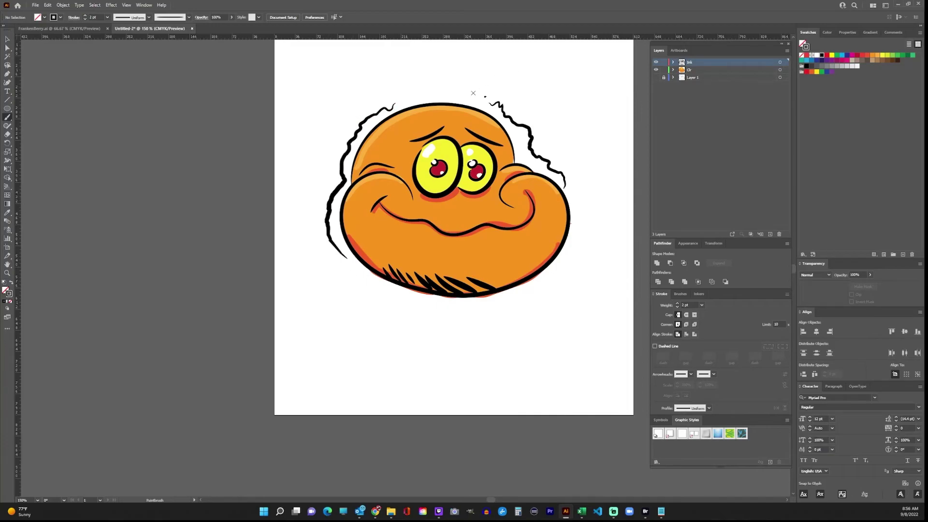
{"action": "mouse_move", "coordinate": [399, 101]}
{"action": "left_mouse_down"}
{"action": "mouse_move", "coordinate": [395, 51]}
{"action": "mouse_move", "coordinate": [412, 91]}
{"action": "mouse_move", "coordinate": [445, 96]}
{"action": "left_mouse_up"}
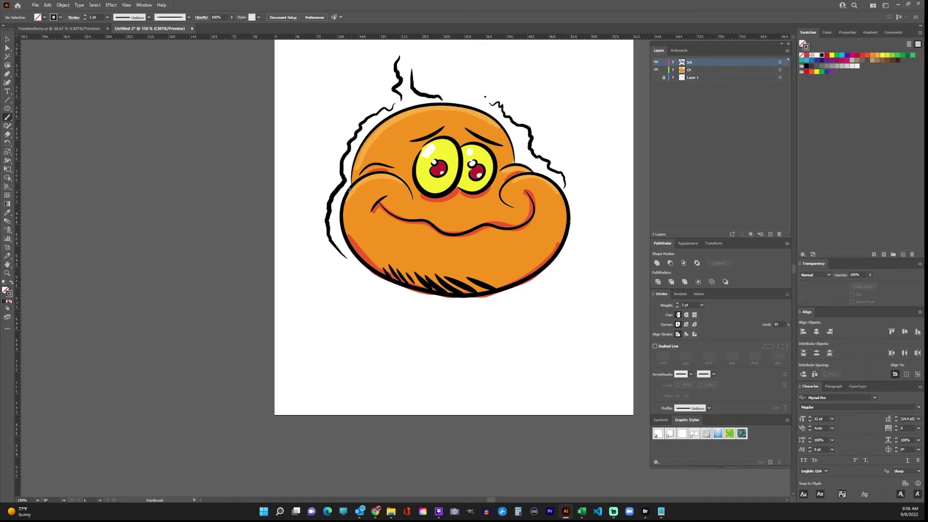
- Set the Paintbrush fidelity one notch from Accurate, and draw a wavy stroke above the head and an angular one at its upper right
{"action": "double_click", "coordinate": [7, 117]}
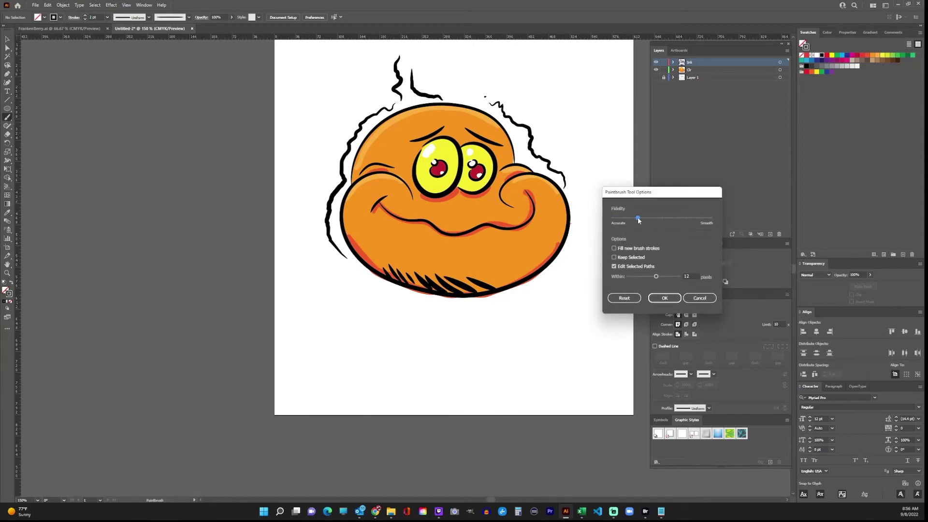
{"action": "left_click", "coordinate": [665, 298]}
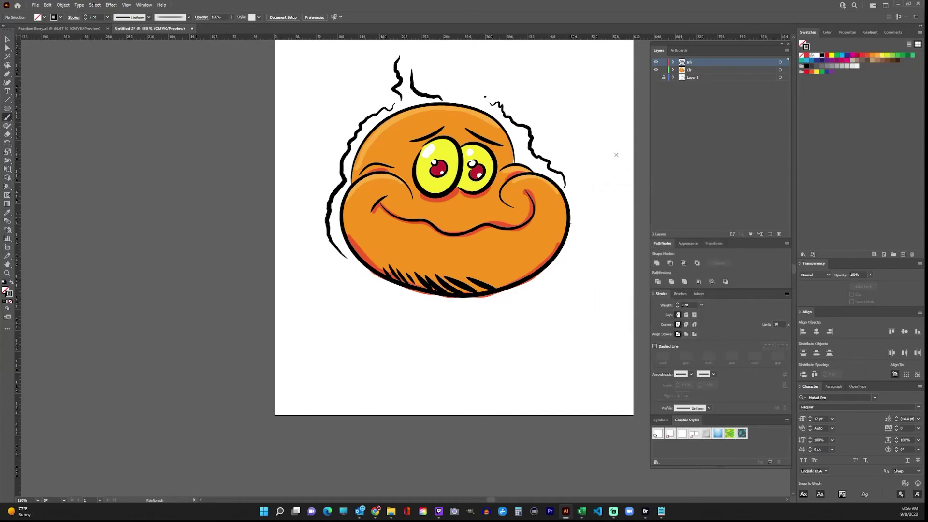
{"action": "mouse_move", "coordinate": [473, 97]}
{"action": "left_mouse_down"}
{"action": "mouse_move", "coordinate": [465, 77]}
{"action": "mouse_move", "coordinate": [473, 49]}
{"action": "left_mouse_up"}
{"action": "mouse_move", "coordinate": [484, 80]}
{"action": "left_mouse_down"}
{"action": "mouse_move", "coordinate": [506, 100]}
{"action": "mouse_move", "coordinate": [539, 101]}
{"action": "mouse_move", "coordinate": [590, 172]}
{"action": "left_mouse_up"}
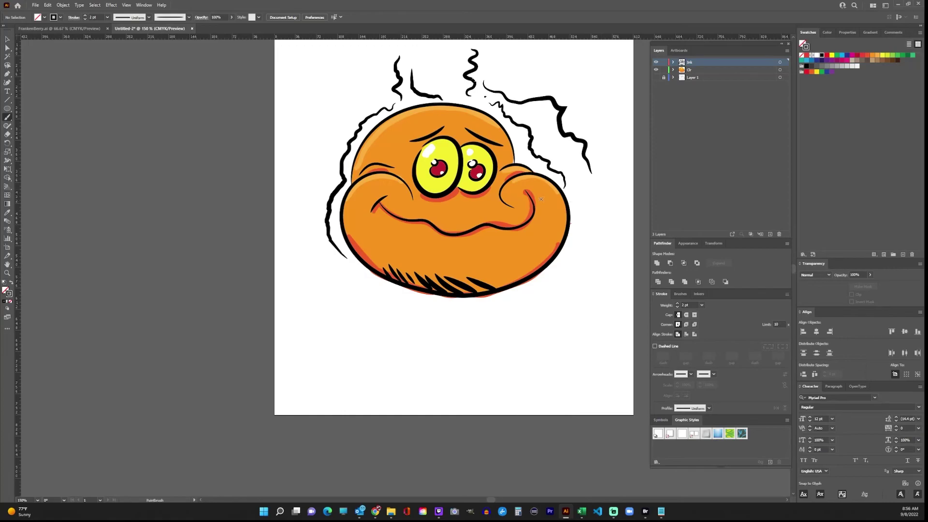
- Set the Paintbrush fidelity to the middle notch between Accurate and Smooth
{"action": "left_click", "coordinate": [8, 117]}
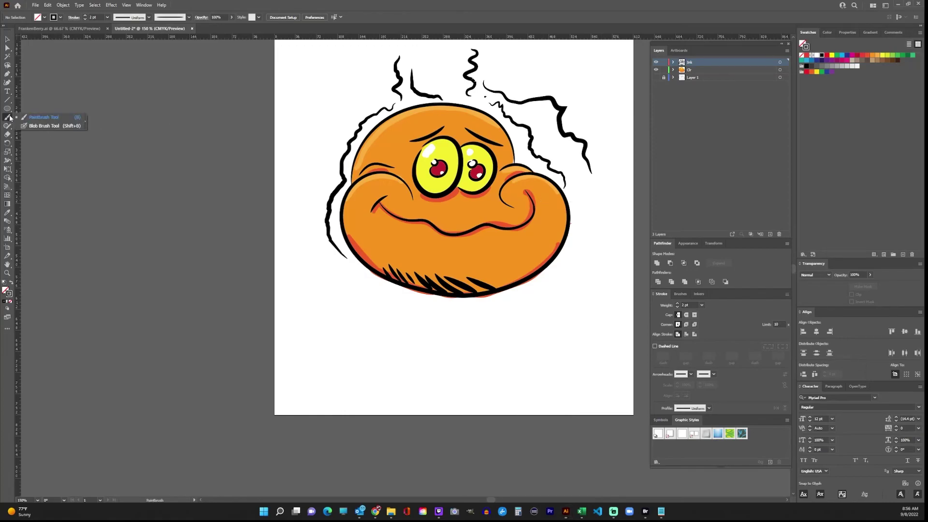
{"action": "double_click", "coordinate": [23, 117]}
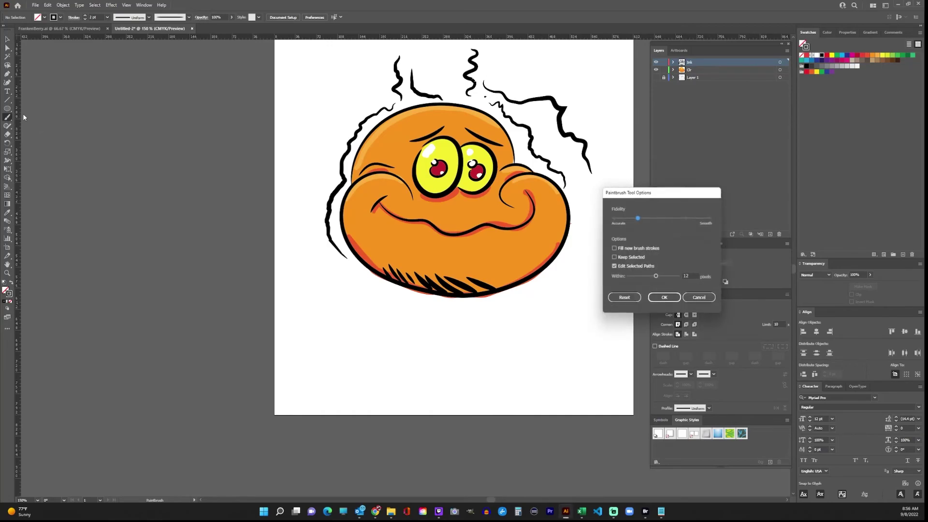
{"action": "left_click", "coordinate": [663, 220]}
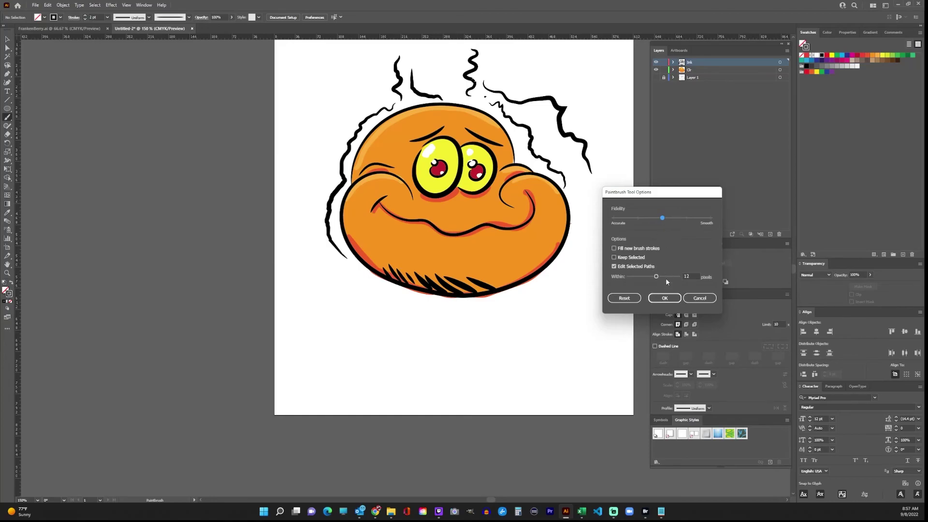
{"action": "left_click", "coordinate": [666, 300]}
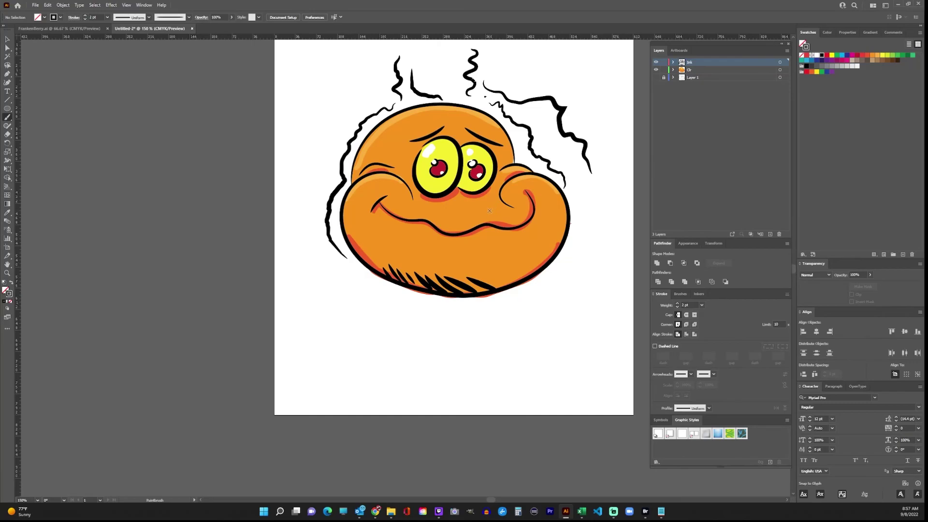
- Draw an outer wavy line along the upper left of the head and two more below the lower left jaw
{"action": "mouse_move", "coordinate": [379, 97]}
{"action": "left_mouse_down"}
{"action": "mouse_move", "coordinate": [333, 144]}
{"action": "mouse_move", "coordinate": [309, 210]}
{"action": "left_mouse_up"}
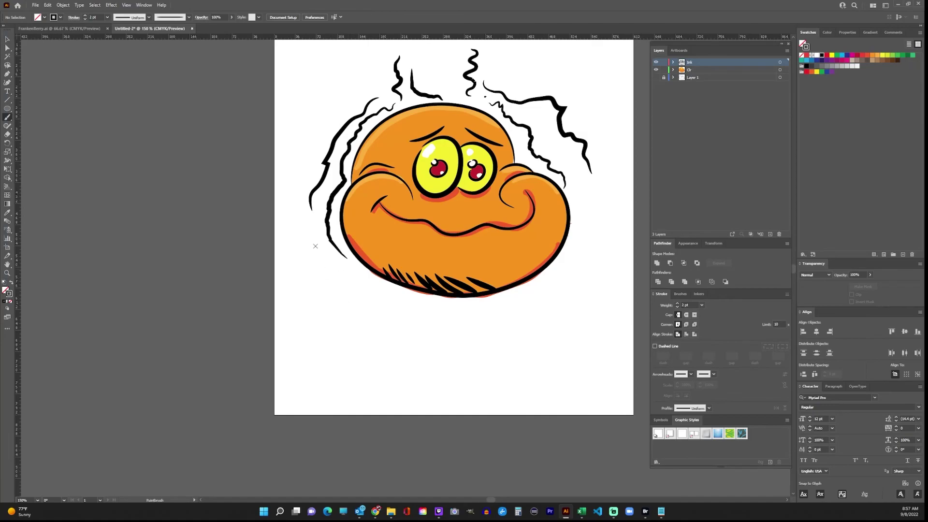
{"action": "mouse_move", "coordinate": [315, 245]}
{"action": "left_mouse_down"}
{"action": "mouse_move", "coordinate": [330, 282]}
{"action": "mouse_move", "coordinate": [370, 305]}
{"action": "mouse_move", "coordinate": [394, 341]}
{"action": "left_mouse_up"}
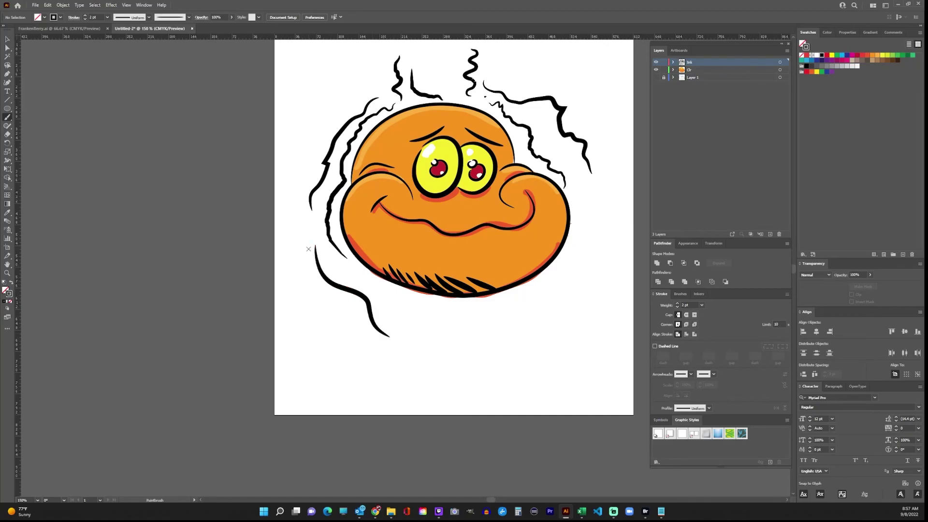
{"action": "mouse_move", "coordinate": [309, 249]}
{"action": "left_mouse_down"}
{"action": "mouse_move", "coordinate": [319, 288]}
{"action": "mouse_move", "coordinate": [380, 346]}
{"action": "left_mouse_up"}
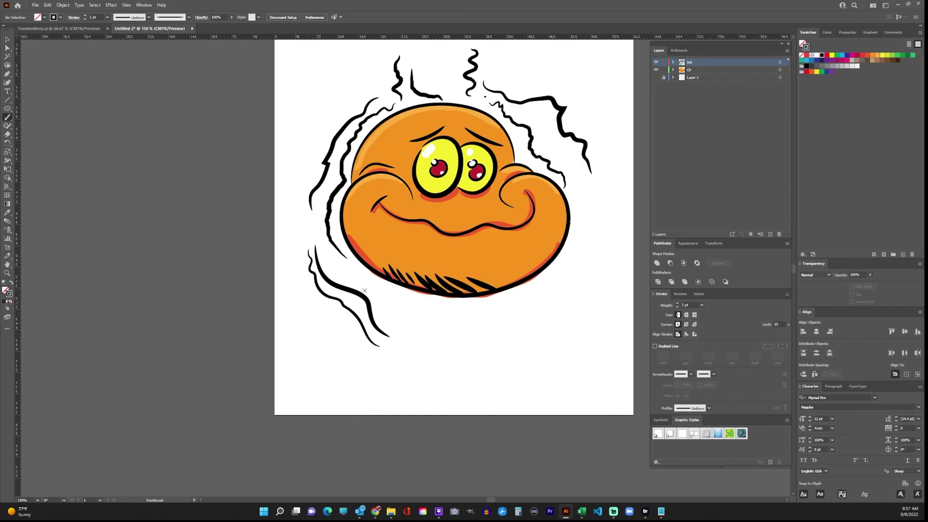
- Draw a curvy test stroke below the chin and three wavy motion lines along the lower right jaw
{"action": "mouse_move", "coordinate": [432, 326]}
{"action": "left_mouse_down"}
{"action": "mouse_move", "coordinate": [452, 320]}
{"action": "mouse_move", "coordinate": [438, 342]}
{"action": "mouse_move", "coordinate": [444, 353]}
{"action": "mouse_move", "coordinate": [474, 342]}
{"action": "mouse_move", "coordinate": [482, 353]}
{"action": "mouse_move", "coordinate": [467, 364]}
{"action": "mouse_move", "coordinate": [483, 380]}
{"action": "left_mouse_up"}
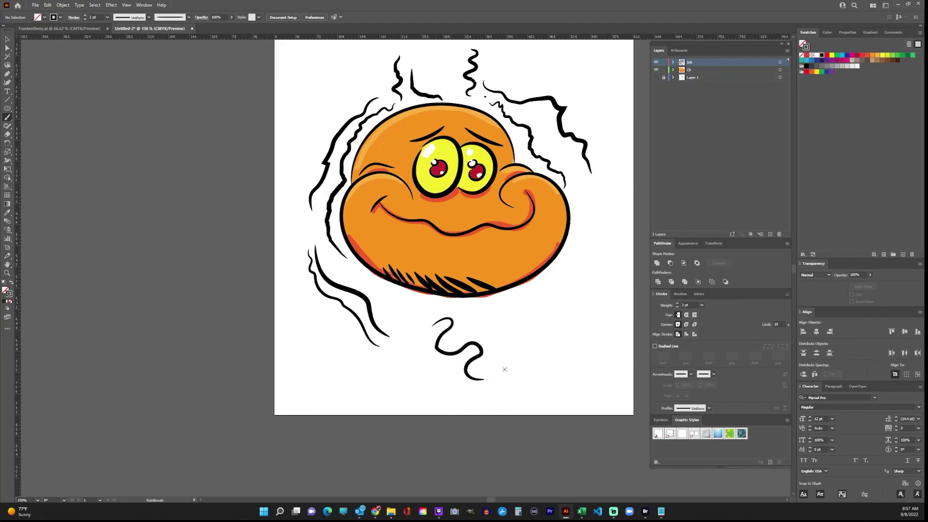
{"action": "mouse_move", "coordinate": [479, 318]}
{"action": "left_mouse_down"}
{"action": "mouse_move", "coordinate": [551, 291]}
{"action": "mouse_move", "coordinate": [583, 244]}
{"action": "left_mouse_up"}
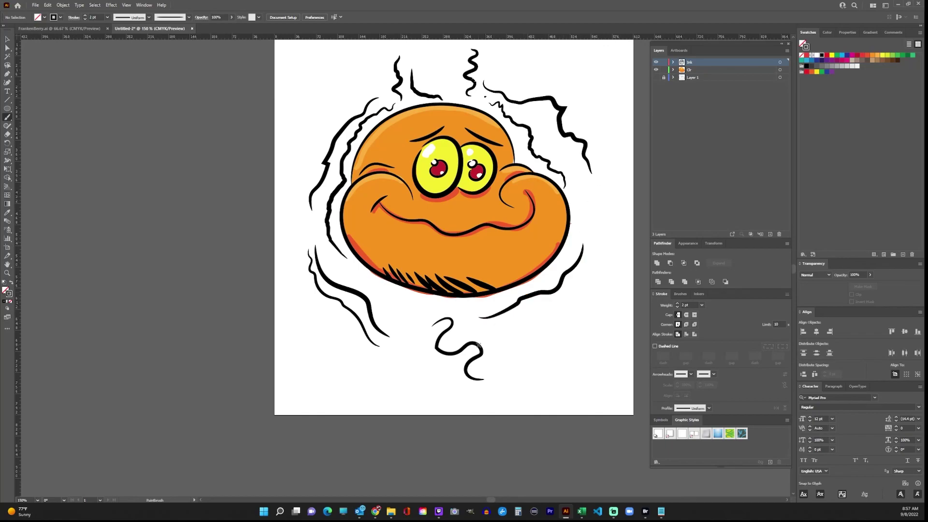
{"action": "left_click_drag", "start_coordinate": [469, 313], "coordinate": [521, 301]}
{"action": "mouse_move", "coordinate": [491, 330]}
{"action": "left_mouse_down"}
{"action": "mouse_move", "coordinate": [582, 301]}
{"action": "mouse_move", "coordinate": [614, 253]}
{"action": "left_mouse_up"}
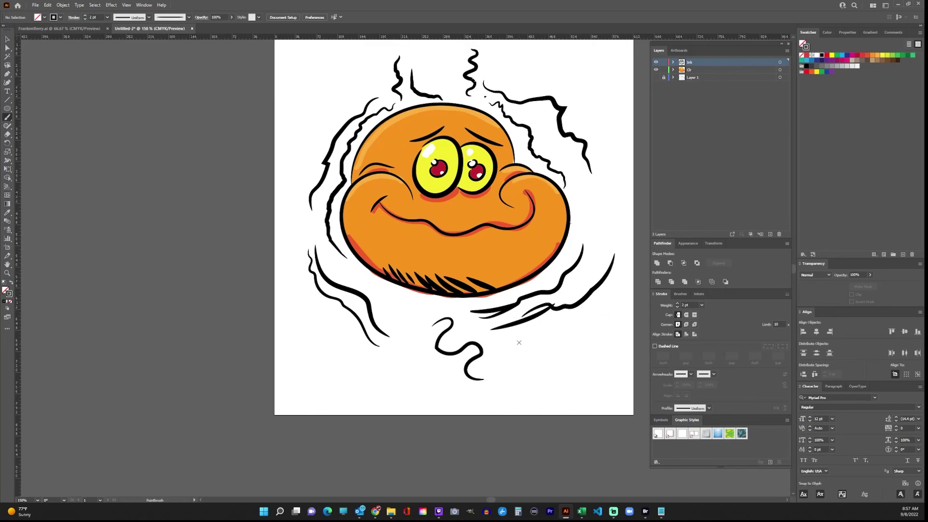
- Fill out the motion lines with short strokes at the upper left and lower left and a long wavy line on the right
{"action": "left_click_drag", "start_coordinate": [322, 141], "coordinate": [349, 114]}
{"action": "left_click_drag", "start_coordinate": [366, 288], "coordinate": [402, 333]}
{"action": "left_click_drag", "start_coordinate": [386, 291], "coordinate": [405, 323]}
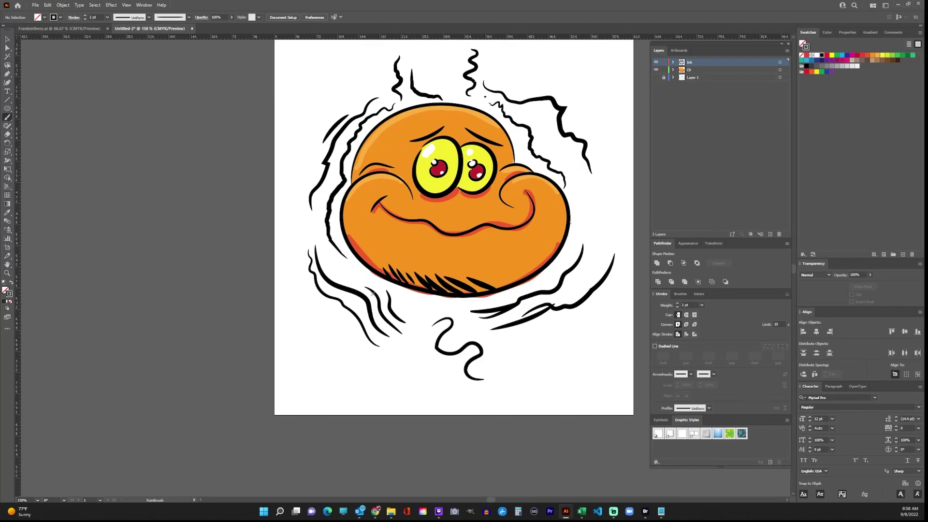
{"action": "mouse_move", "coordinate": [508, 107]}
{"action": "left_mouse_down"}
{"action": "mouse_move", "coordinate": [550, 131]}
{"action": "mouse_move", "coordinate": [603, 198]}
{"action": "mouse_move", "coordinate": [602, 219]}
{"action": "left_mouse_up"}
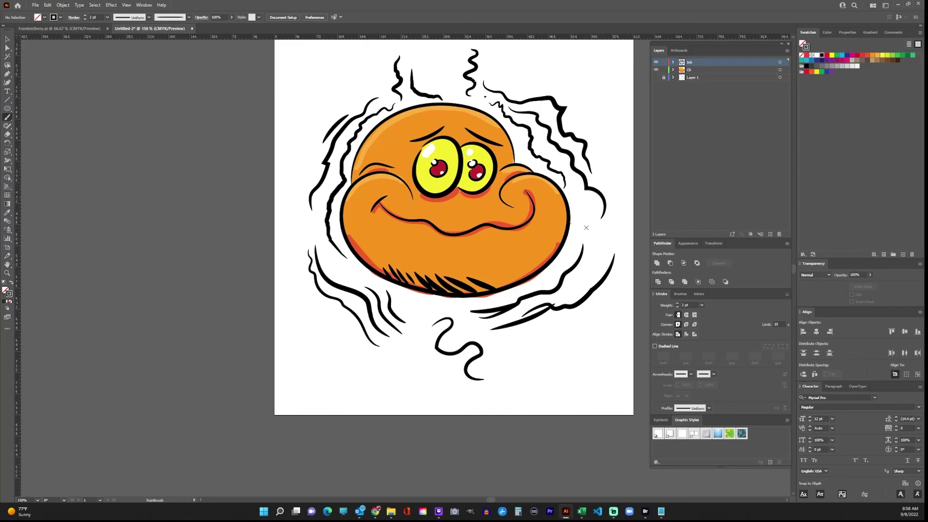
- Select the curvy test stroke below the chin
{"action": "left_click_drag", "start_coordinate": [427, 334], "coordinate": [484, 372]}
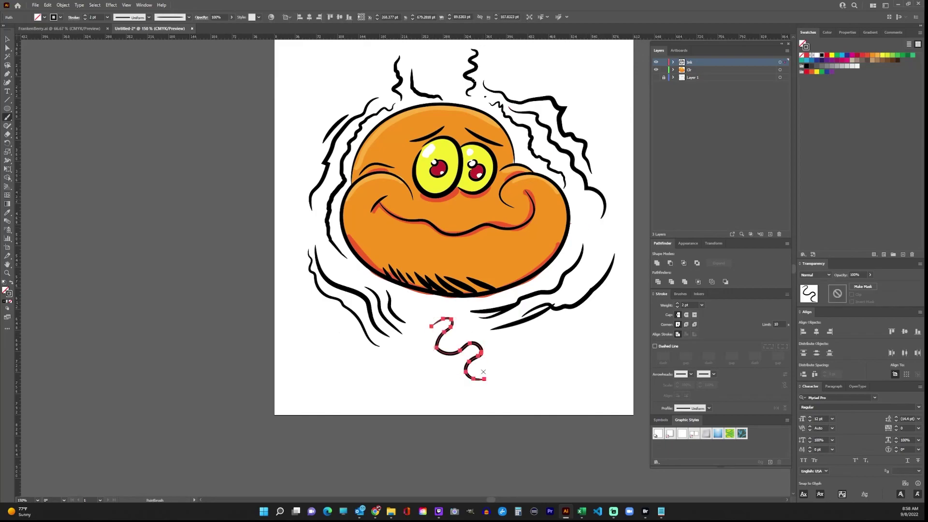